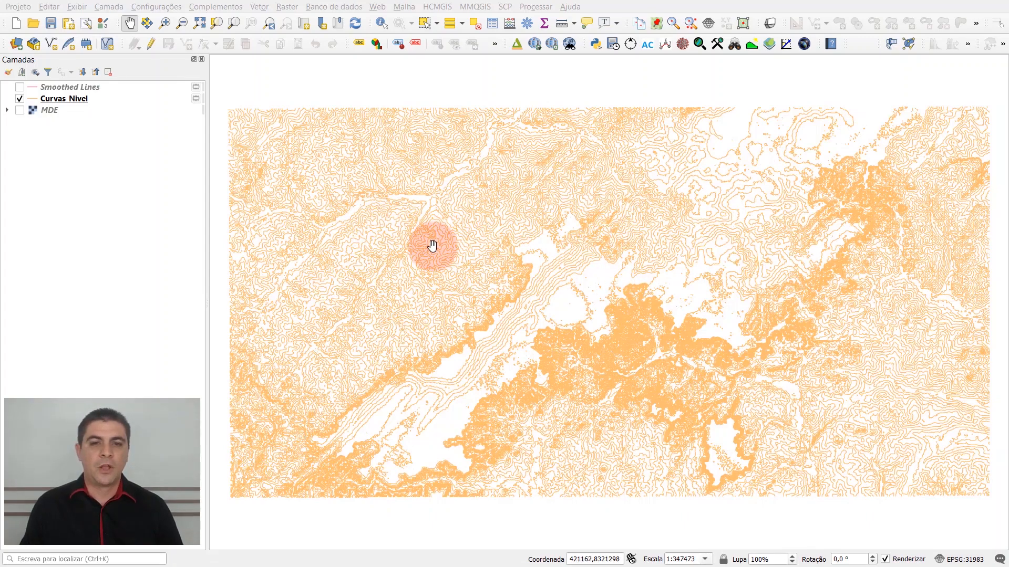
Examine the jagged contour lines of the Curvas_Nivel layer closely in several areas of the map
scroll(429, 245, up, 3)
drag(349, 338, 788, 405)
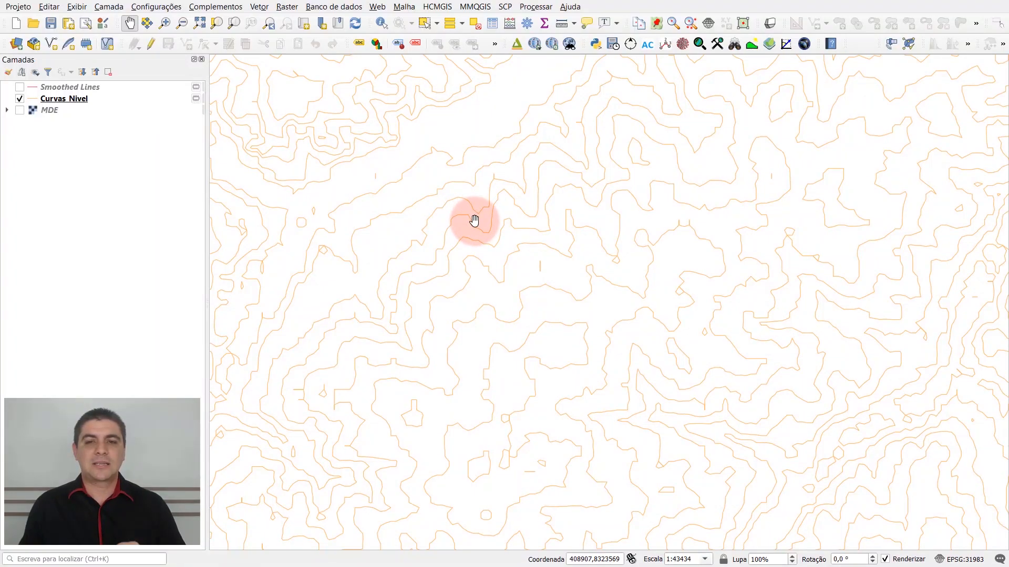
scroll(473, 218, down, 1)
scroll(415, 260, down, 3)
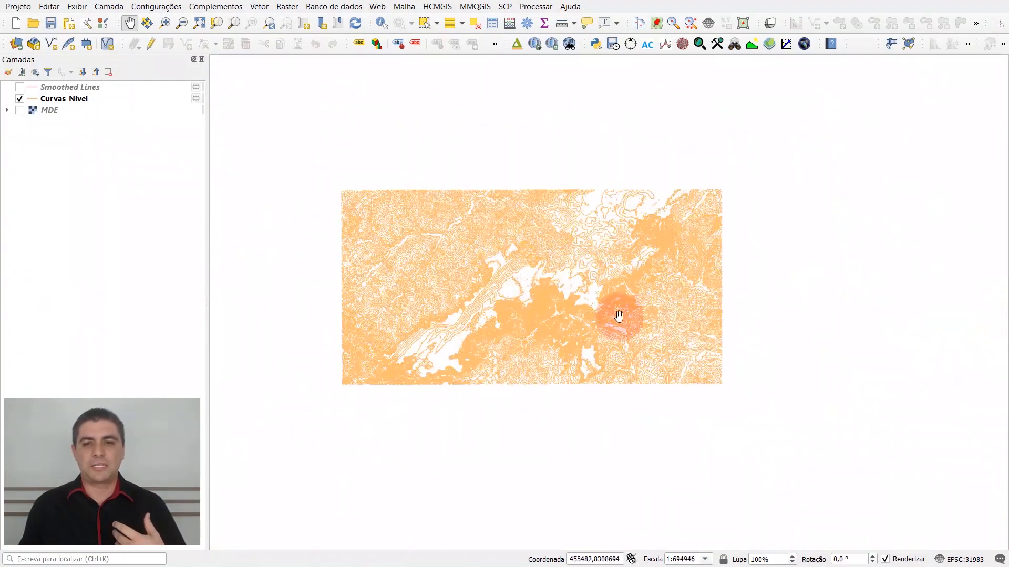
scroll(685, 304, up, 3)
scroll(582, 344, up, 2)
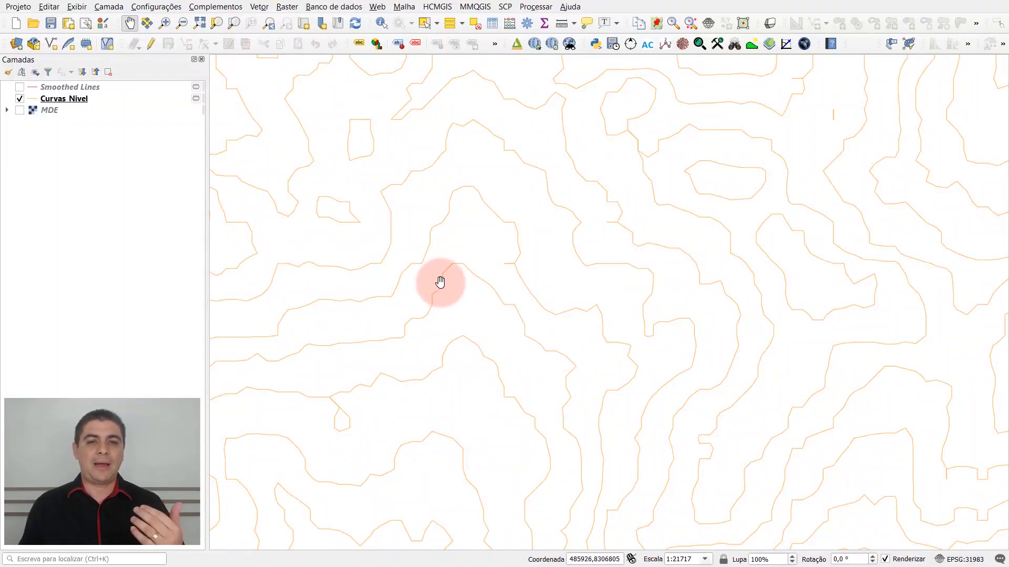
drag(405, 255, 573, 378)
scroll(421, 261, up, 1)
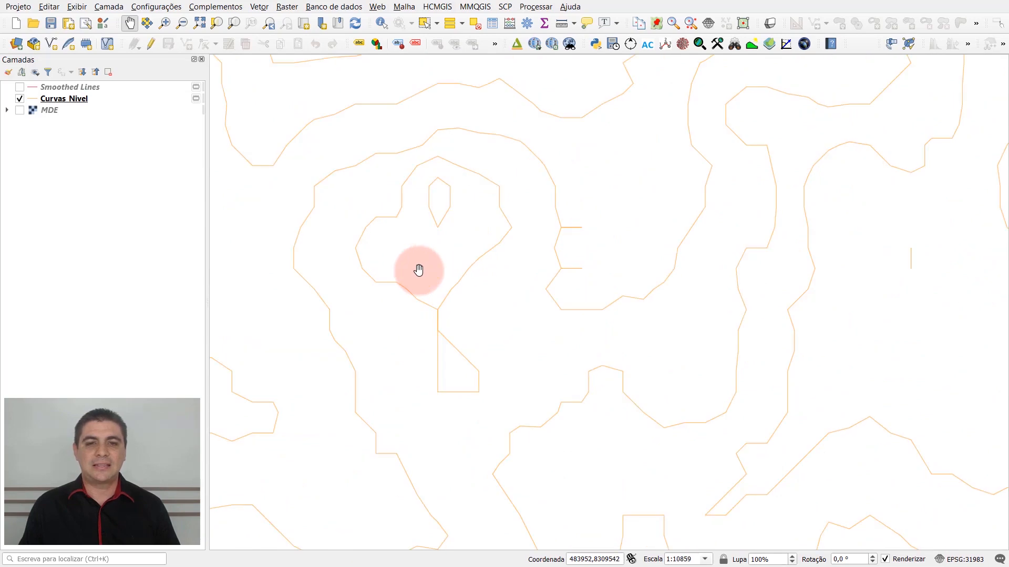
drag(317, 238, 566, 287)
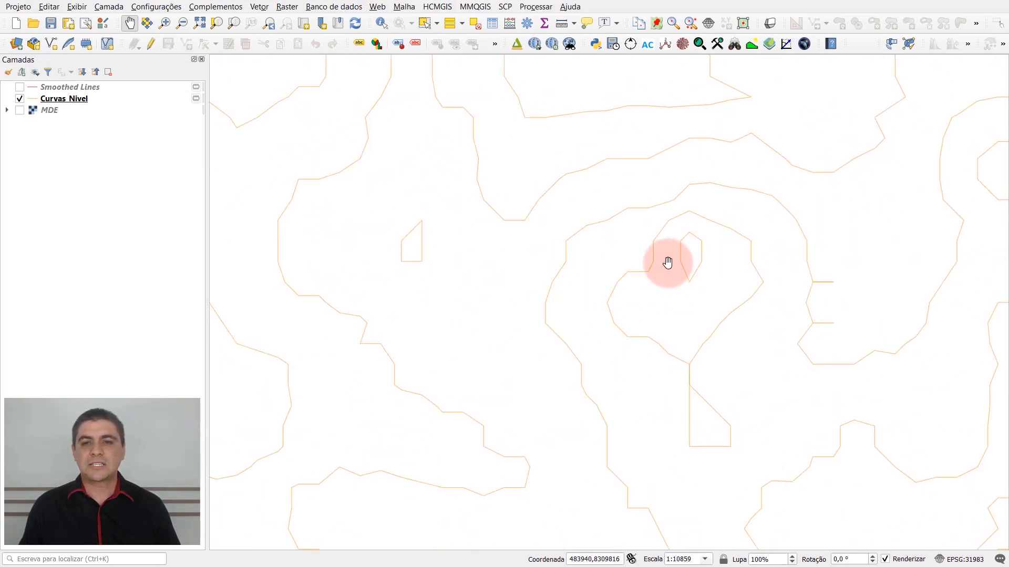
scroll(666, 264, up, 1)
drag(680, 266, 555, 269)
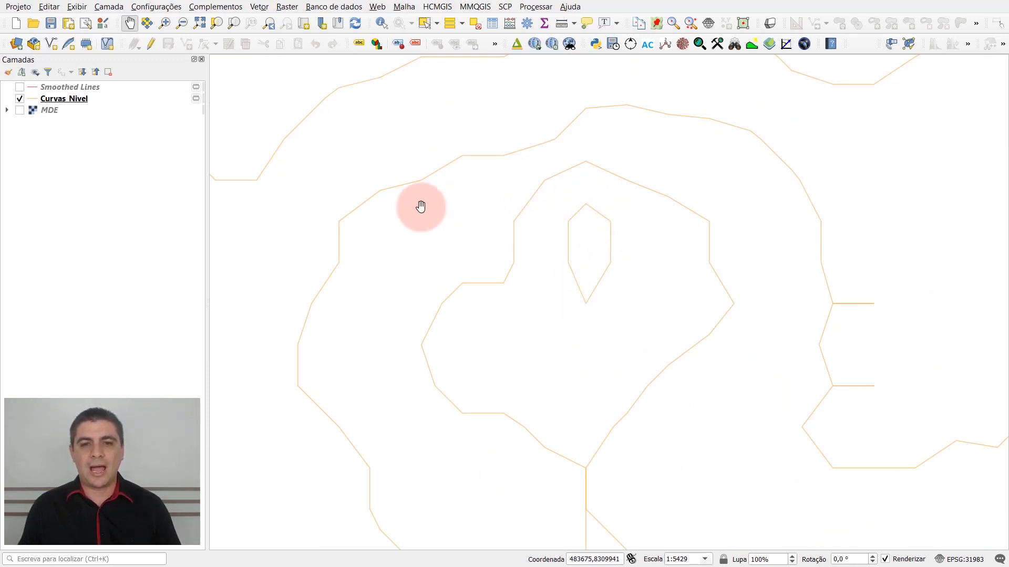
drag(398, 198, 714, 324)
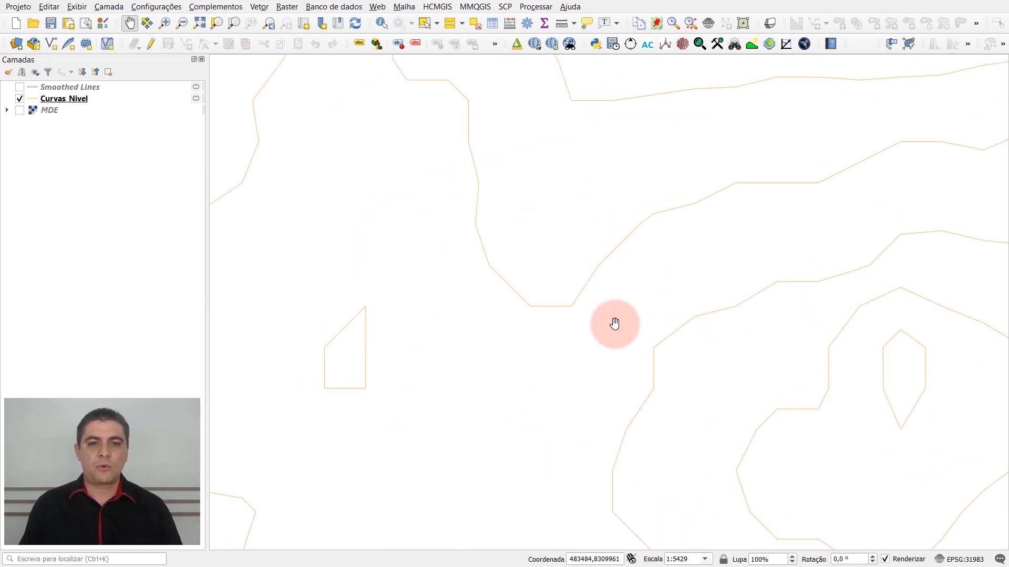
drag(477, 242, 711, 192)
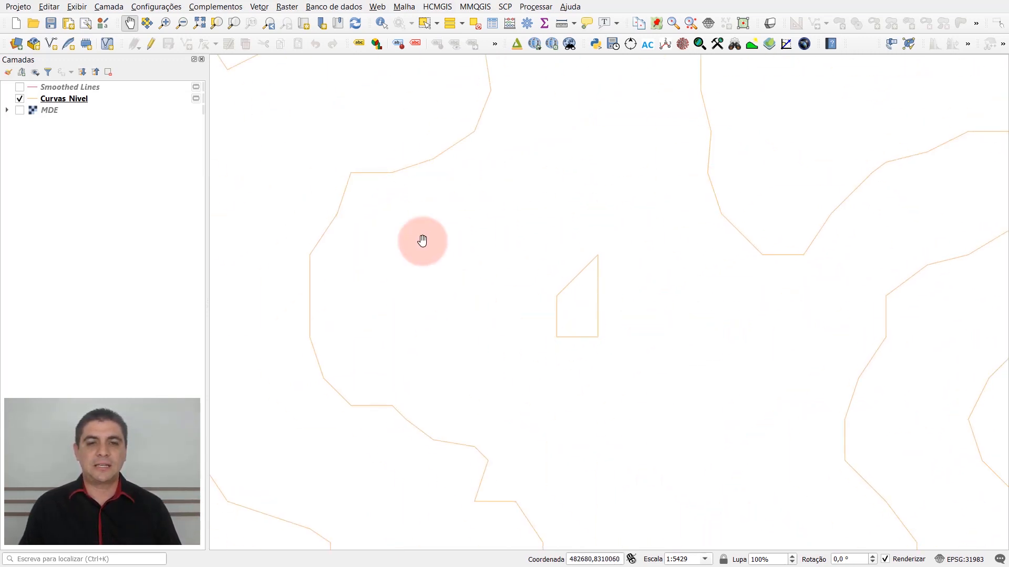
scroll(409, 237, down, 2)
scroll(363, 162, down, 1)
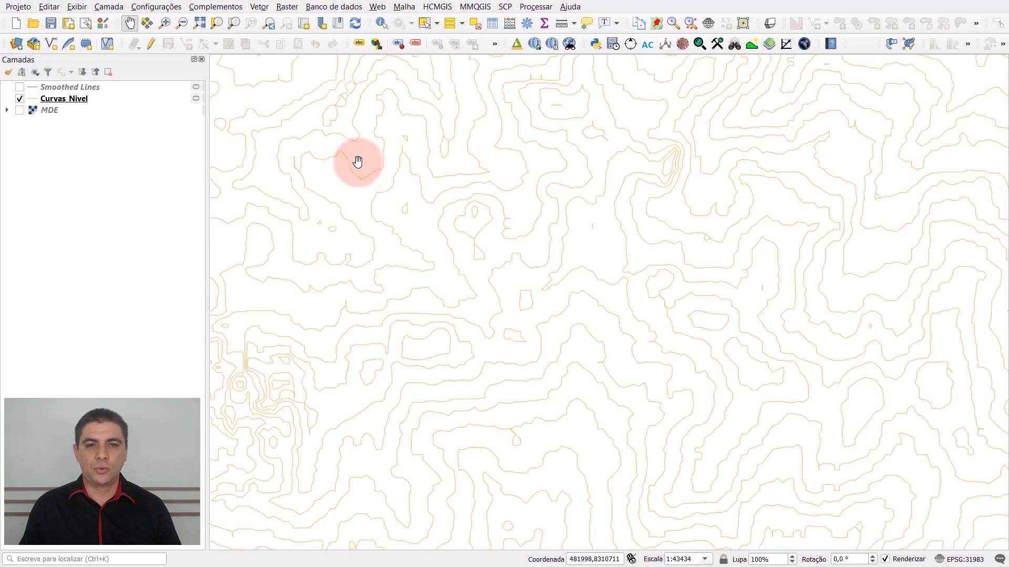
drag(333, 250, 674, 164)
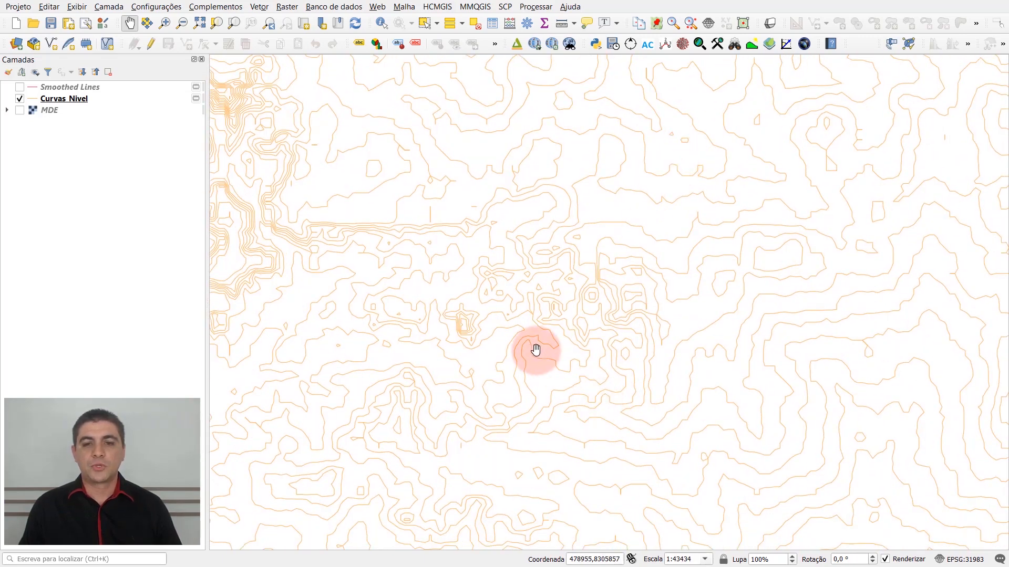
scroll(536, 350, up, 2)
drag(548, 287, 563, 389)
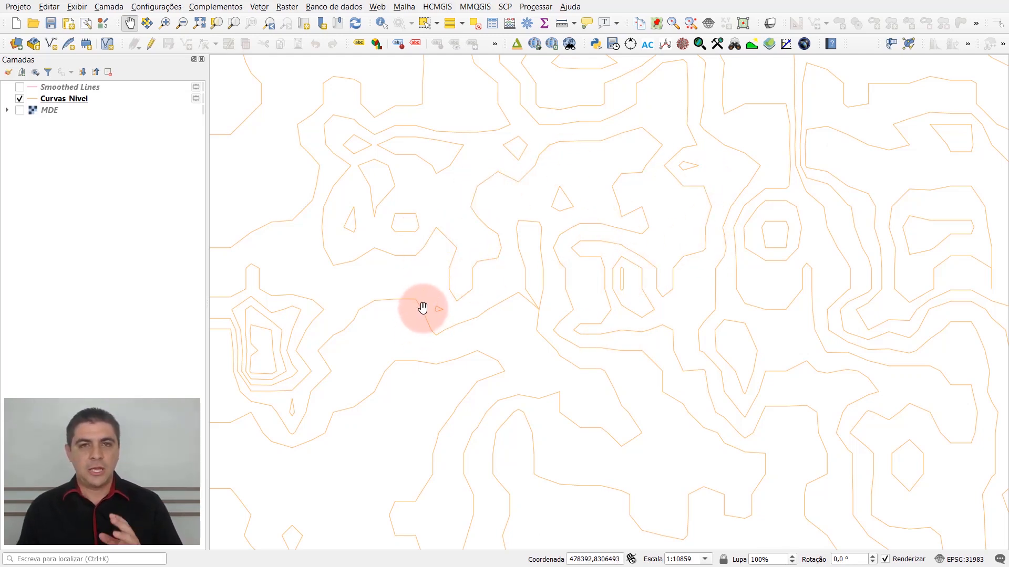
drag(432, 313, 541, 302)
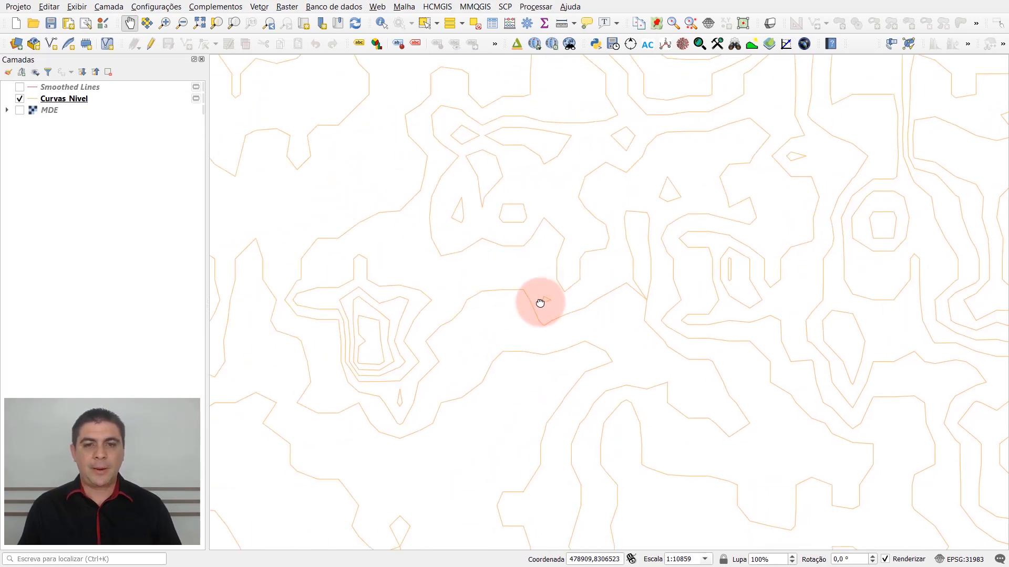
Show the processing toolbox and search it for "Smoo"
click(545, 11)
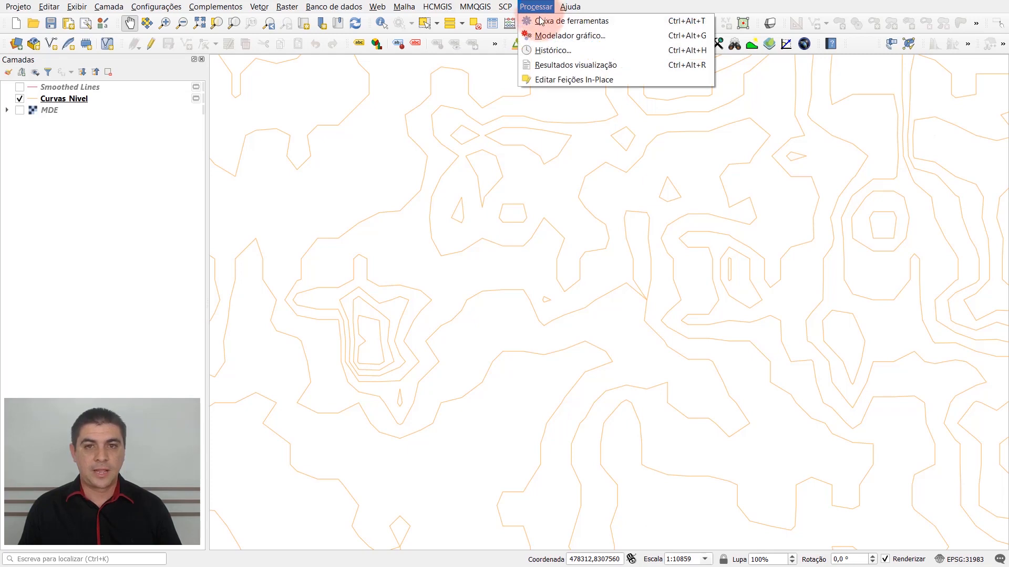
click(562, 21)
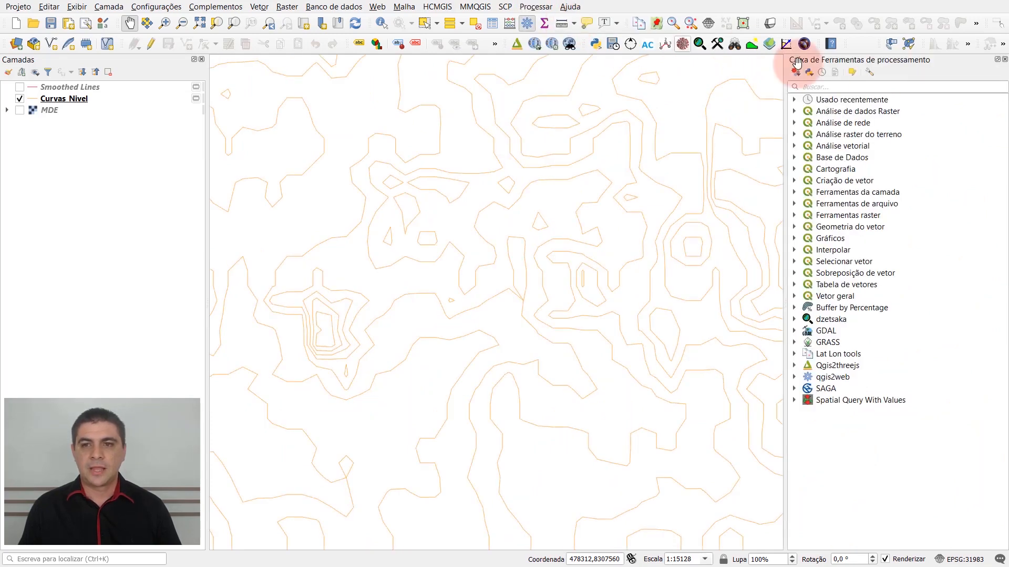
click(825, 88)
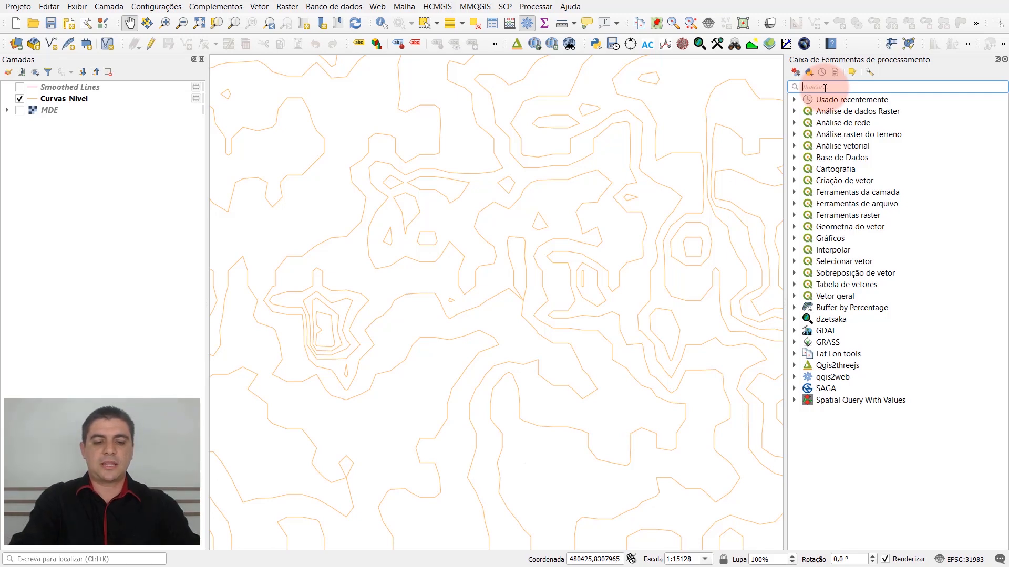
text(Sm)
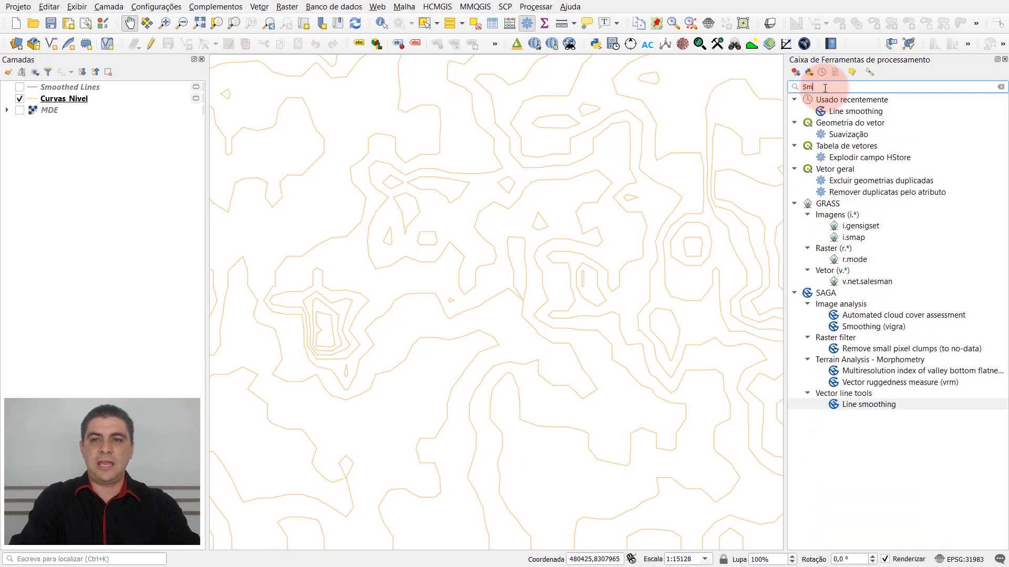
text(oo)
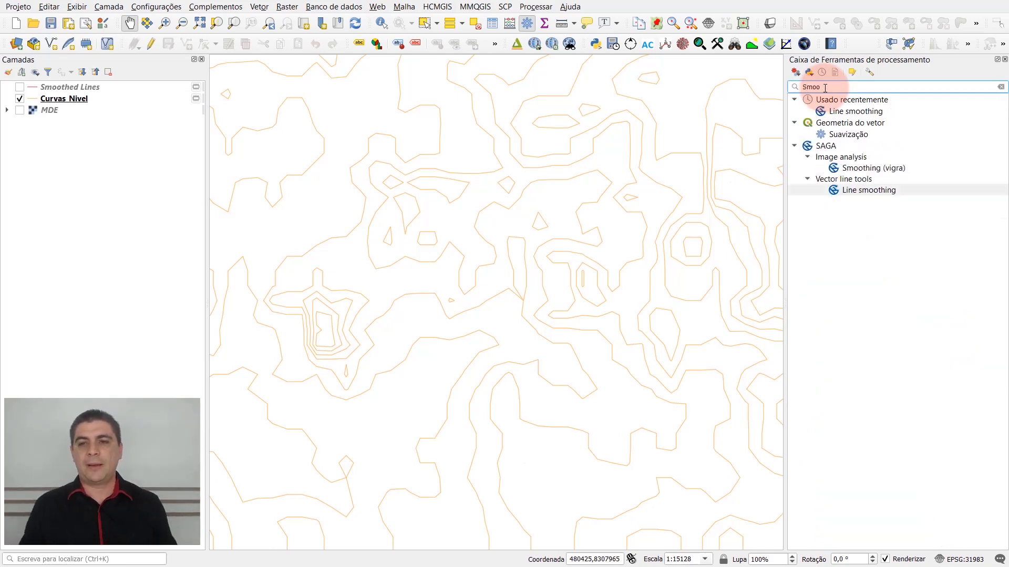
Open the Line smoothing tool from SAGA's Vector line tools
click(845, 147)
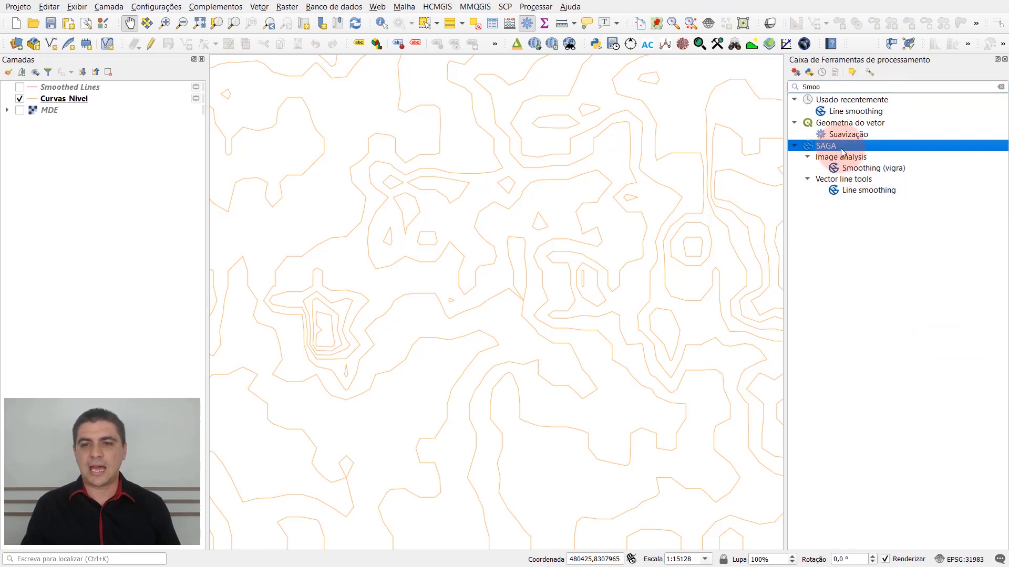
click(868, 179)
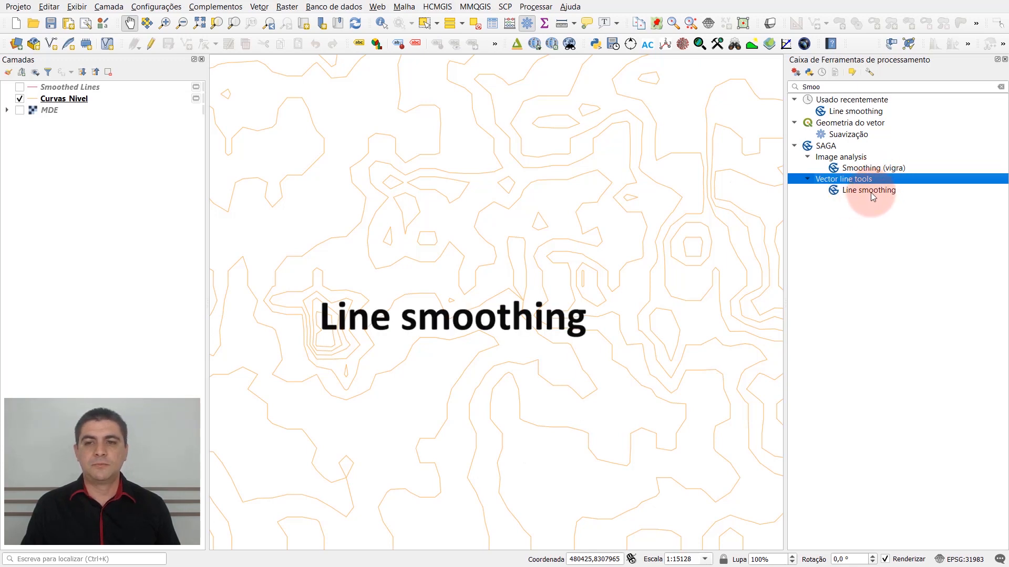
click(909, 193)
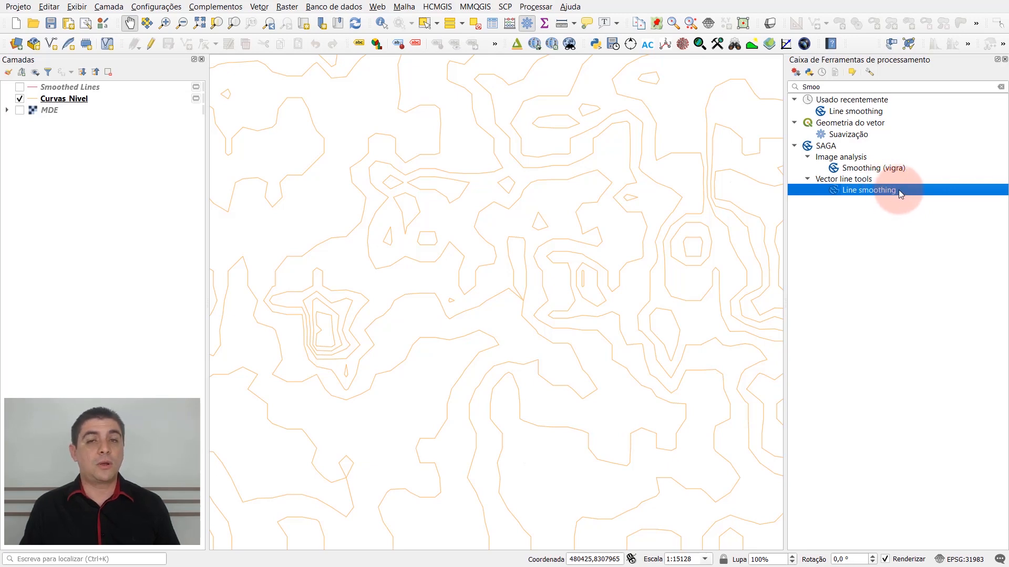
right_click(898, 190)
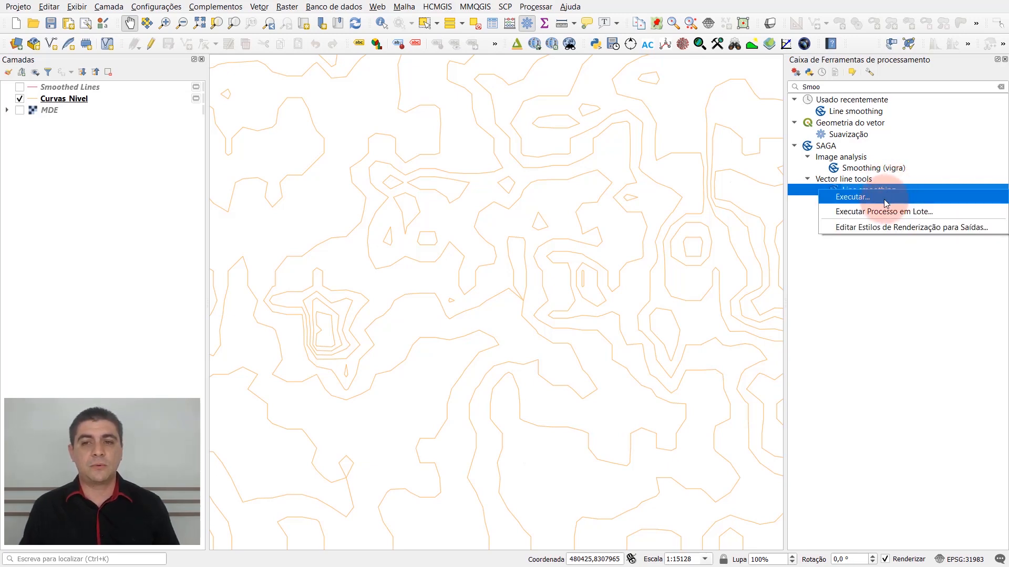
click(888, 200)
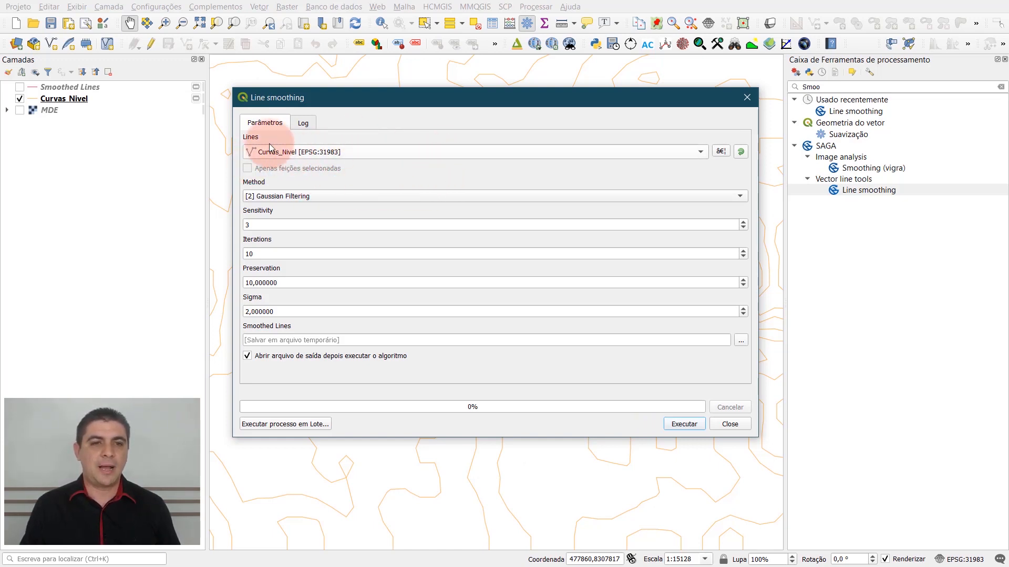
Configure Line smoothing for Curvas_Nivel with method Gaussian Filtering and sensitivity 1, review the output options, and close the tool without running it
drag(392, 103, 443, 107)
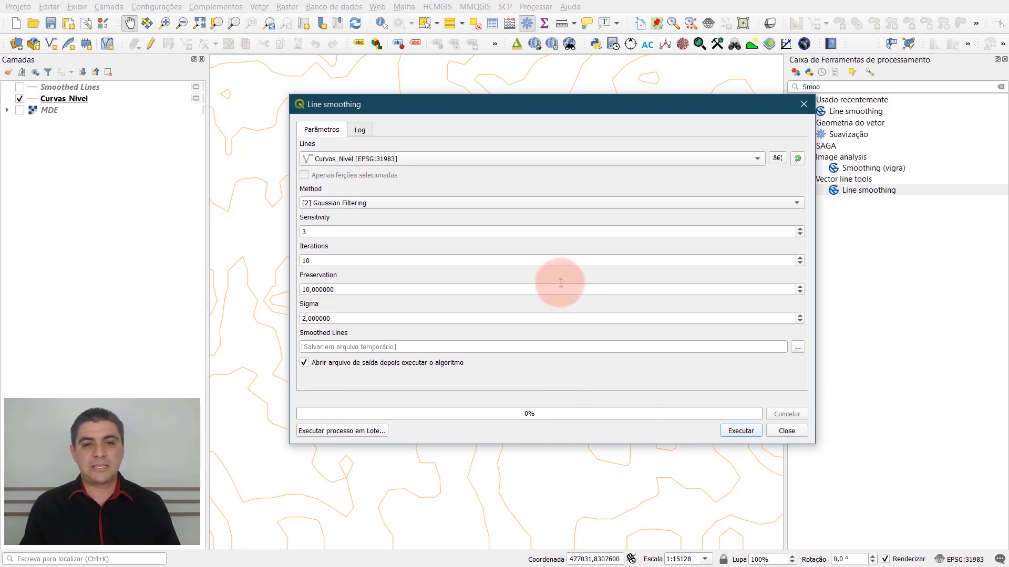
click(344, 203)
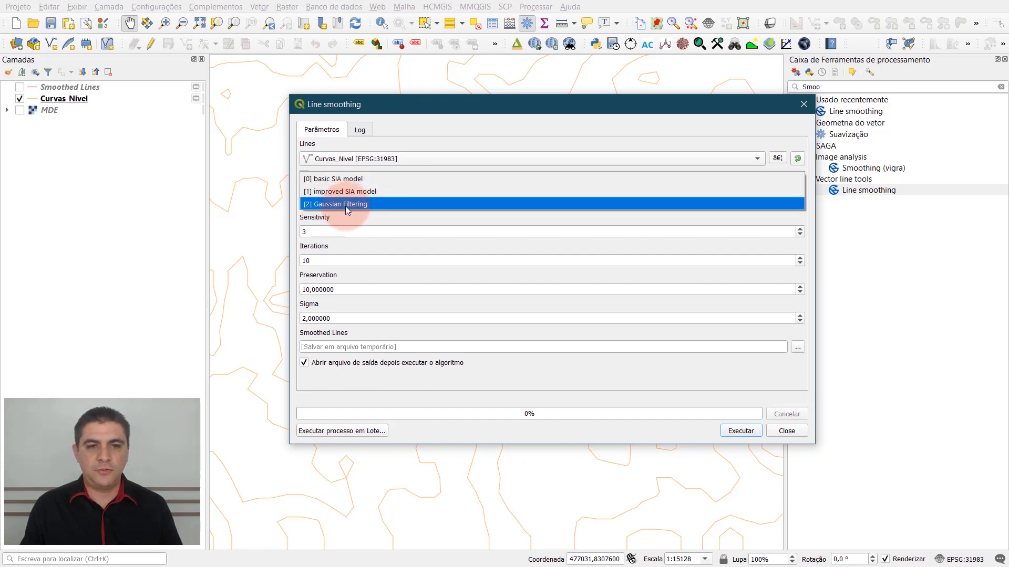
click(346, 206)
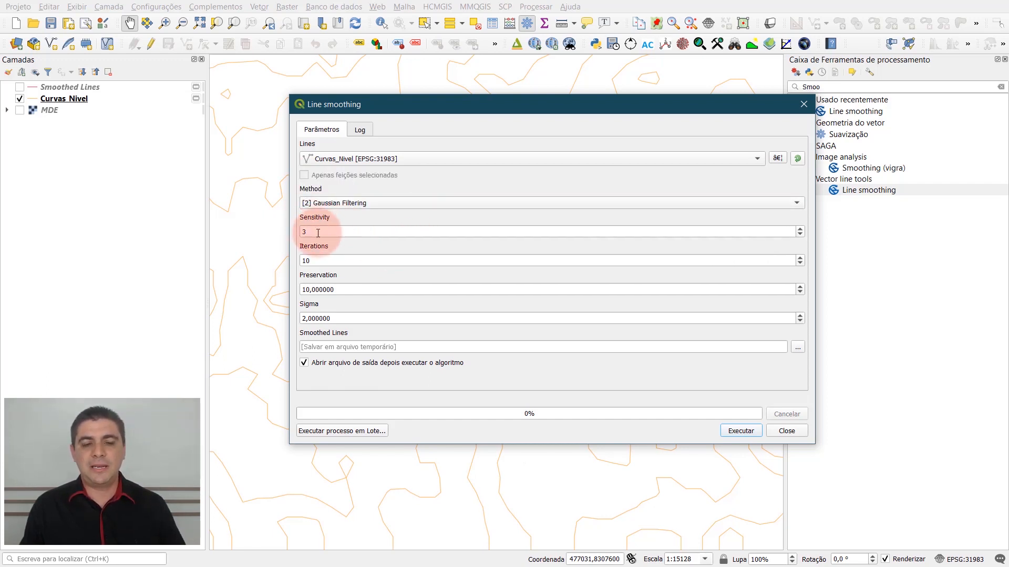
drag(317, 232, 265, 234)
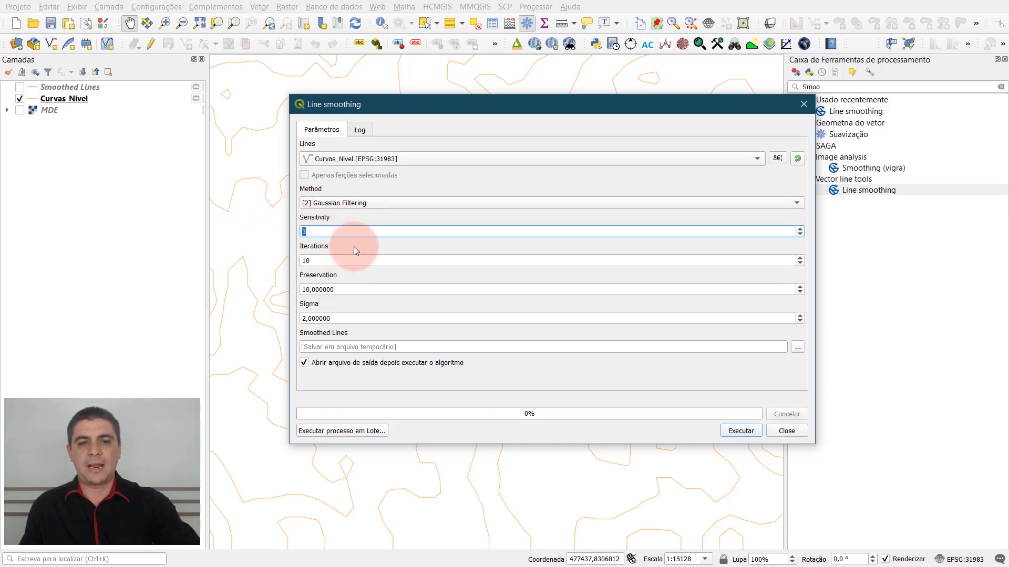
text(1)
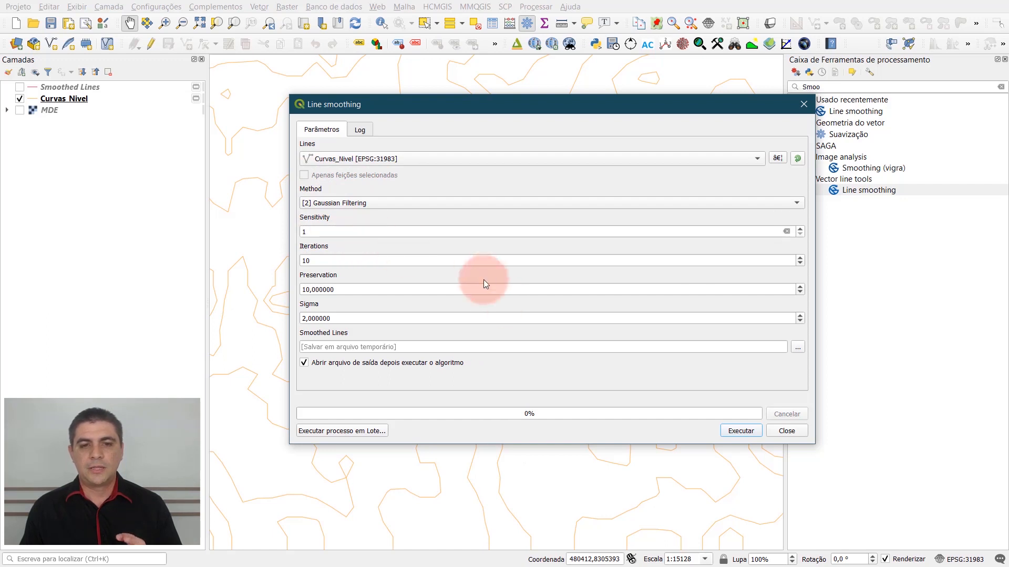
click(798, 347)
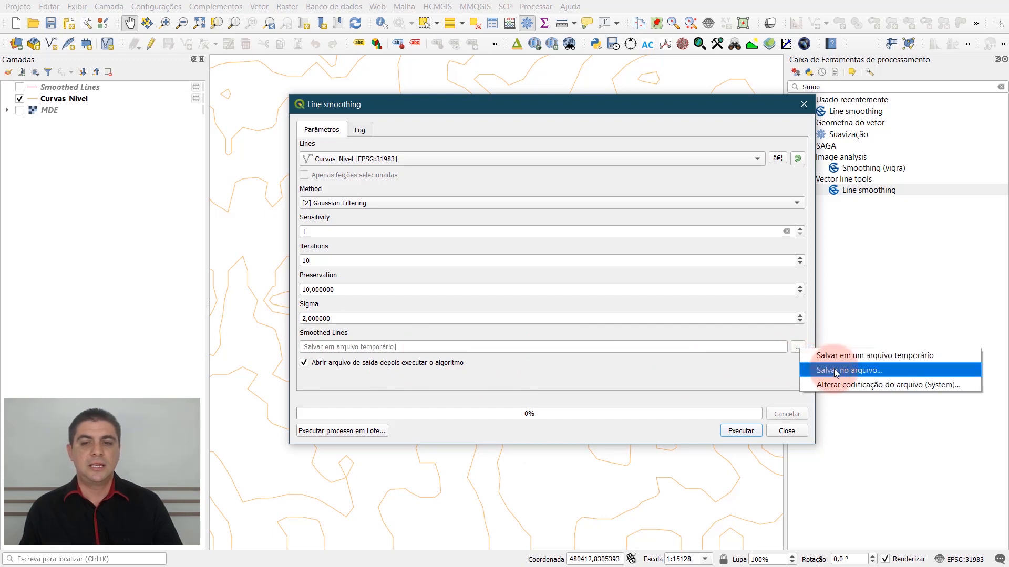
click(749, 369)
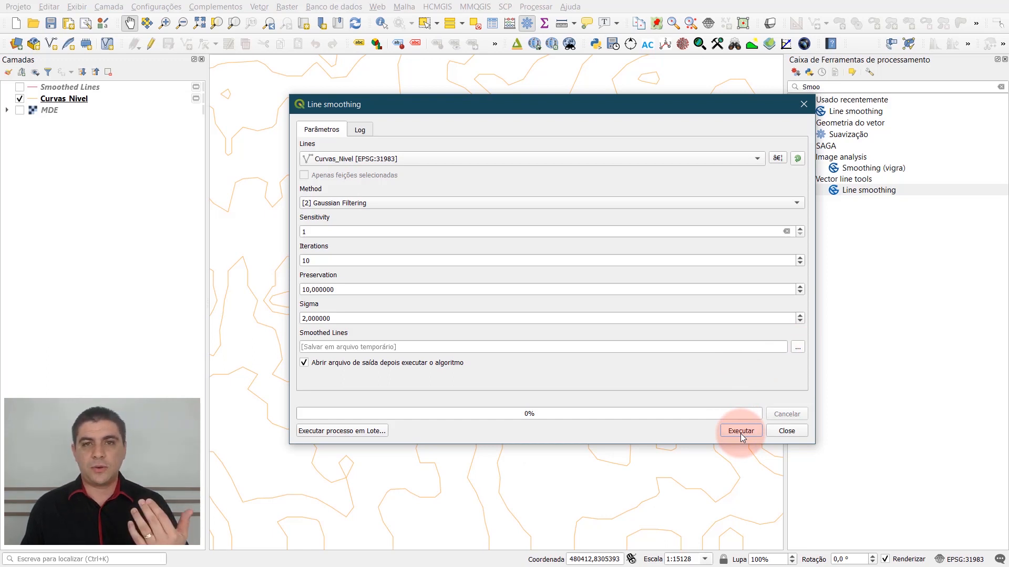
click(786, 431)
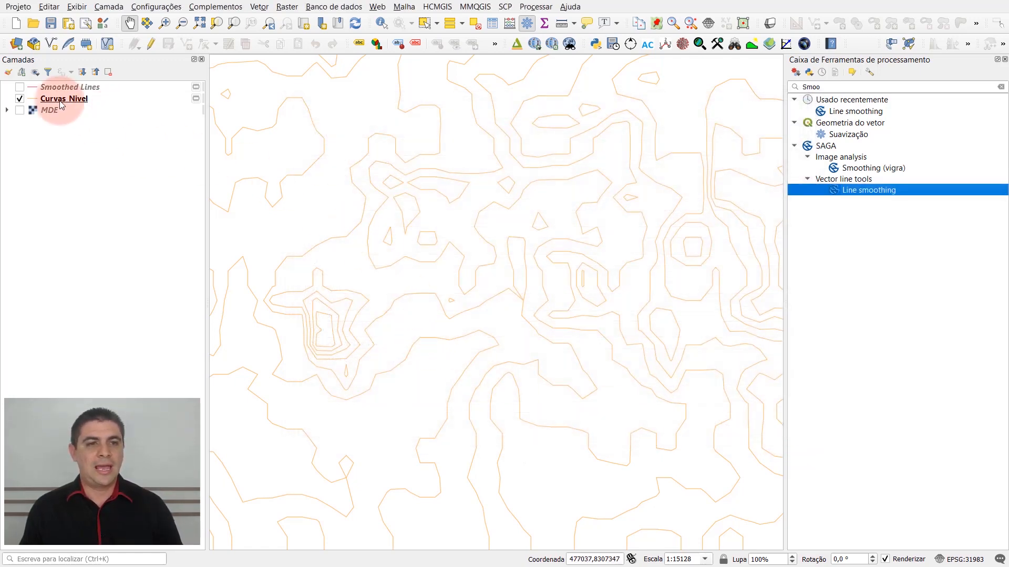
Show the Smoothed Lines layer over Curvas_Nivel and close the processing toolbox to compare both sets of contours up close
click(62, 87)
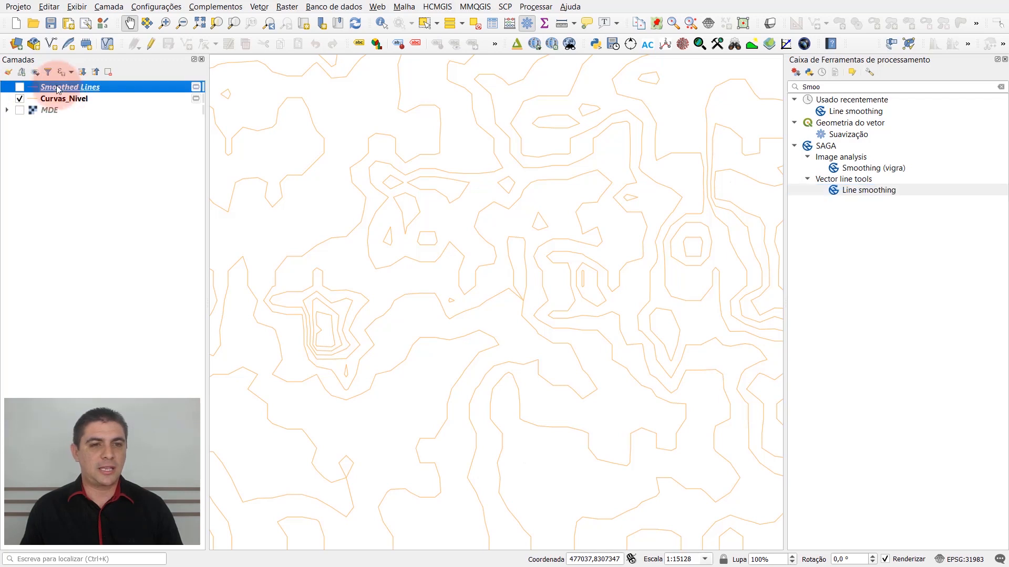
click(20, 88)
drag(304, 308, 581, 299)
scroll(547, 281, up, 2)
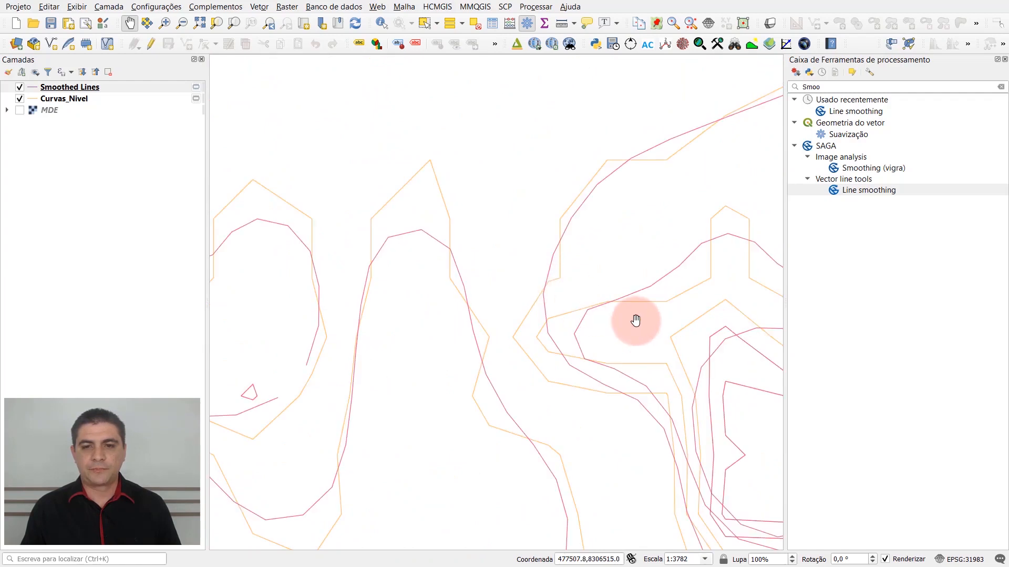
drag(636, 320, 574, 286)
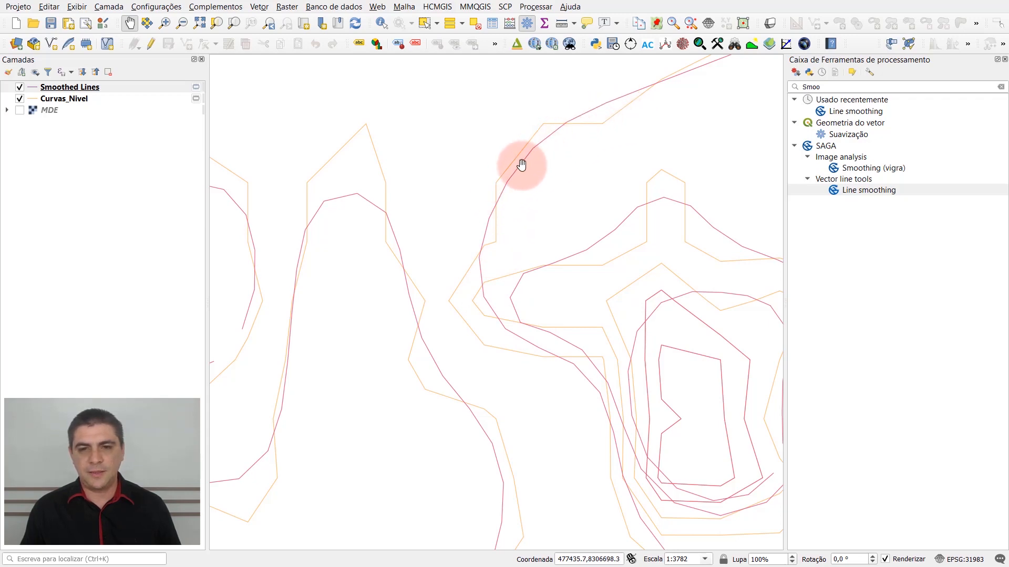
click(1005, 60)
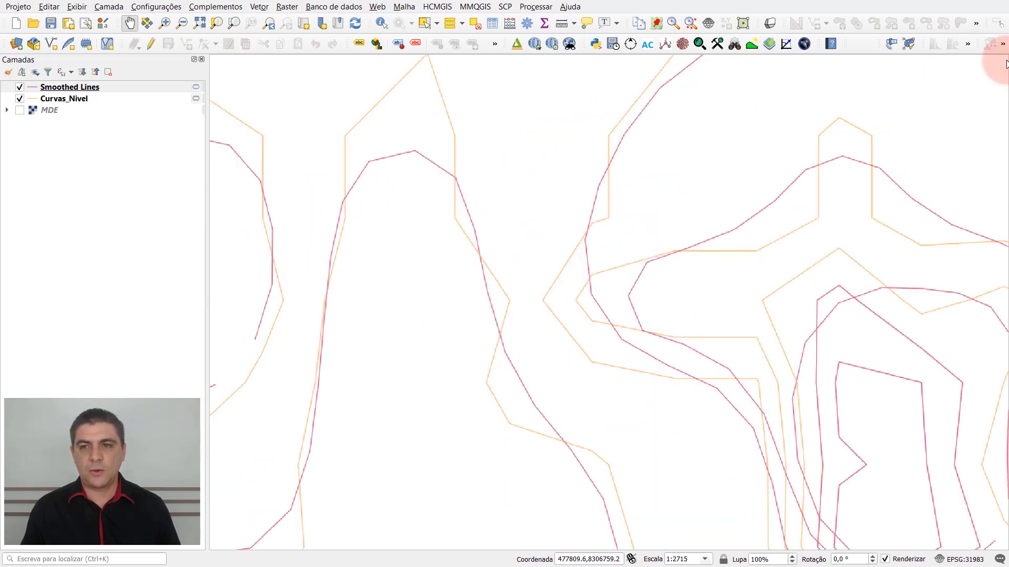
scroll(613, 252, down, 1)
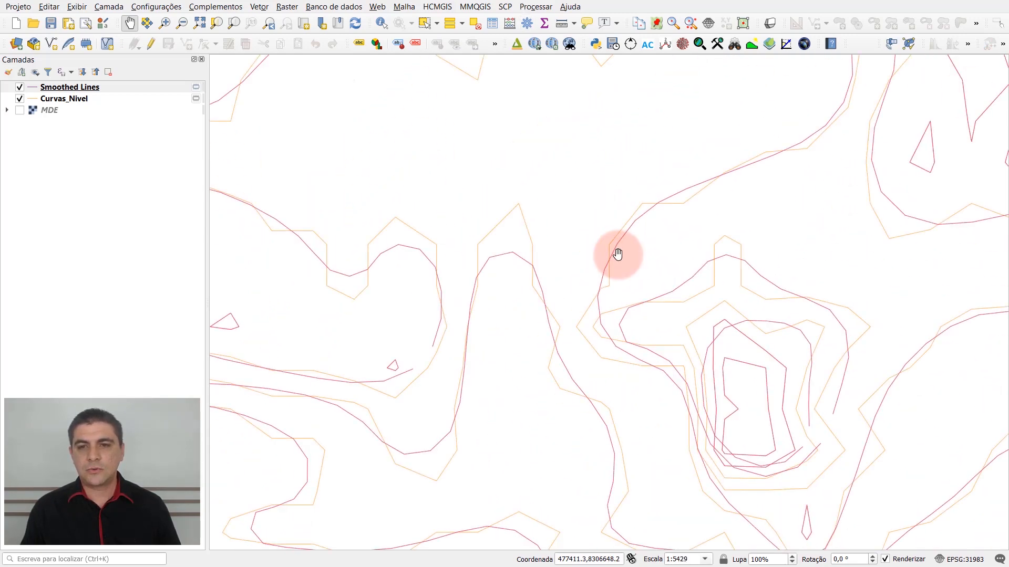
Compare the Smoothed Lines and Curvas_Nivel contours across several neighbouring areas at close range
scroll(681, 223, down, 1)
drag(686, 209, 633, 292)
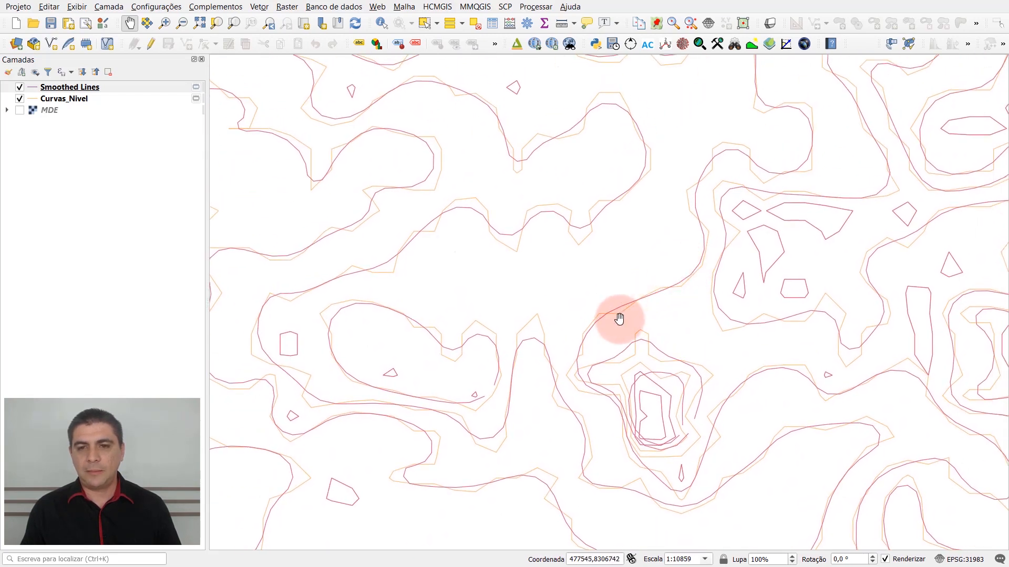
drag(656, 188, 562, 317)
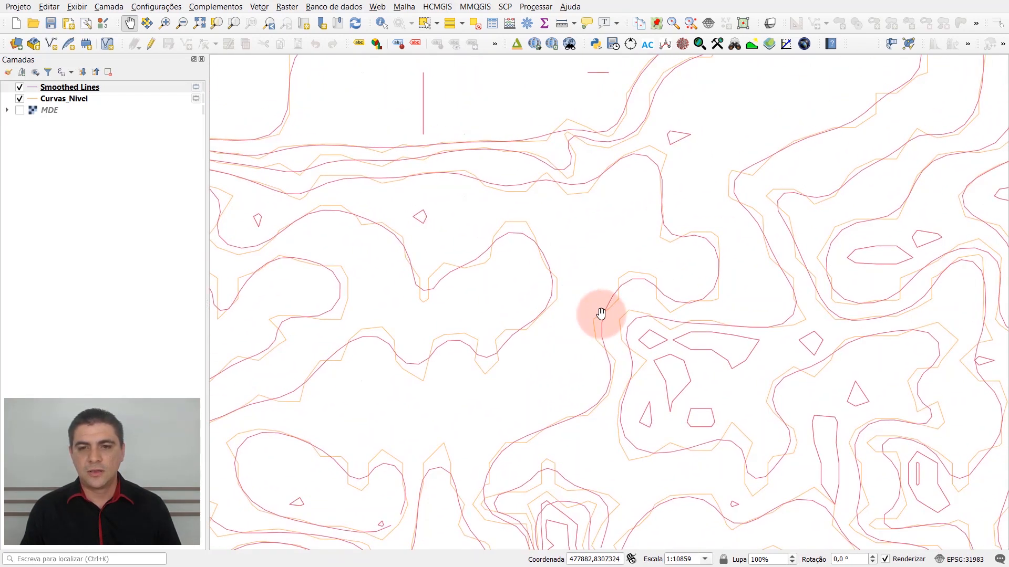
scroll(601, 313, up, 1)
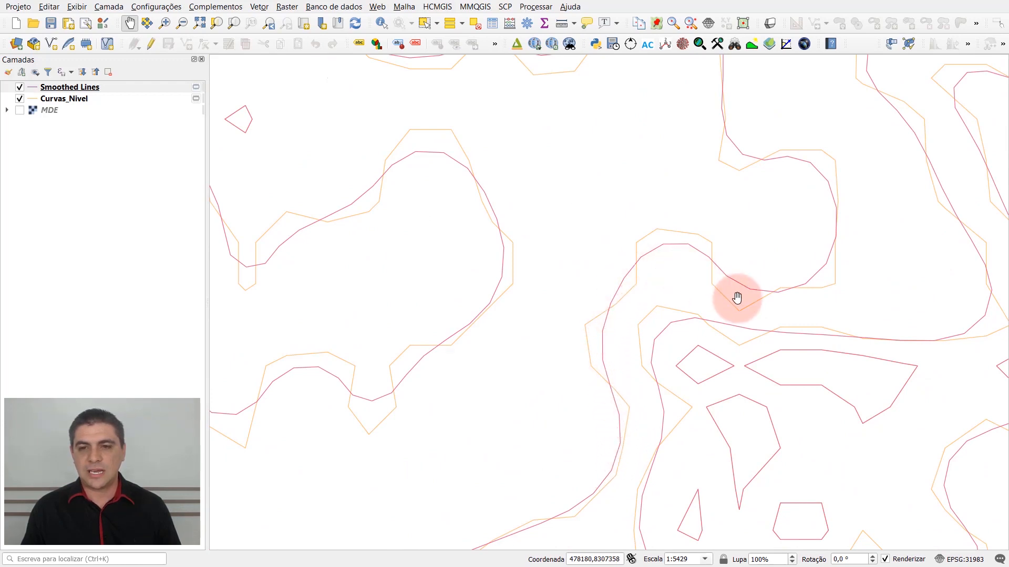
drag(467, 345, 749, 344)
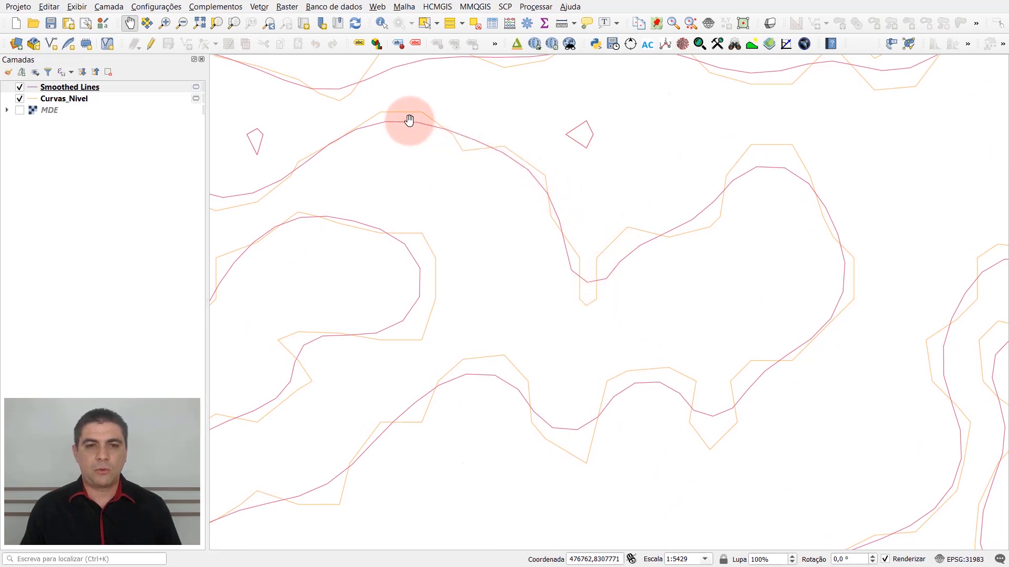
drag(291, 338, 732, 286)
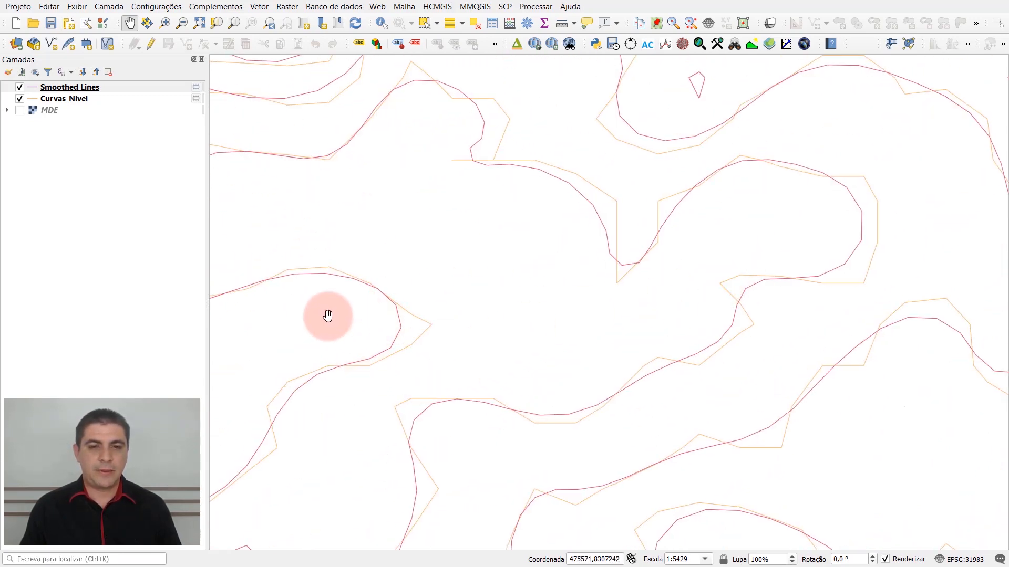
Zoom to the full extent of the Curvas_Nivel layer and closely inspect both sets of contours in a dense area
right_click(81, 99)
click(97, 104)
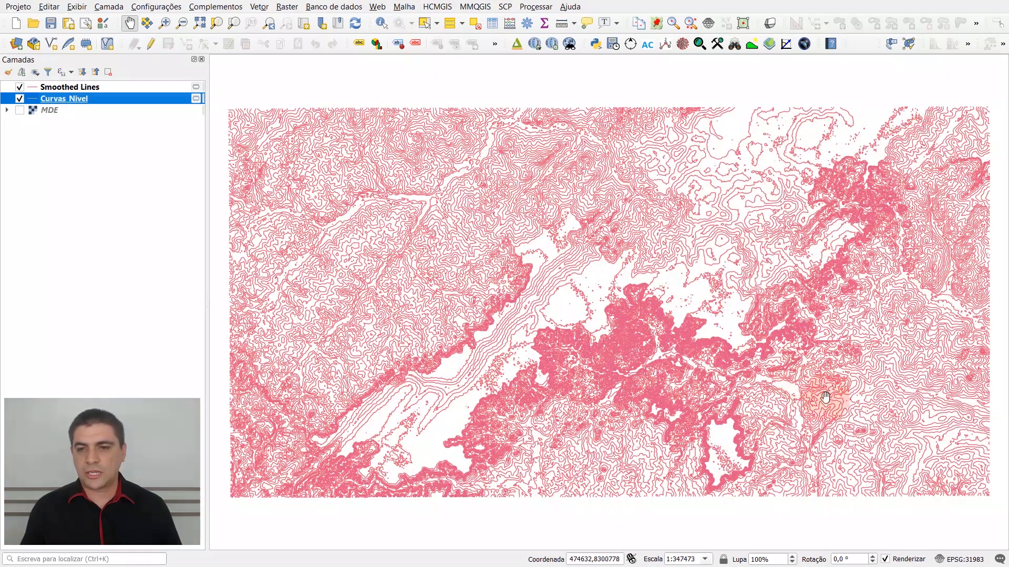
scroll(621, 348, up, 1)
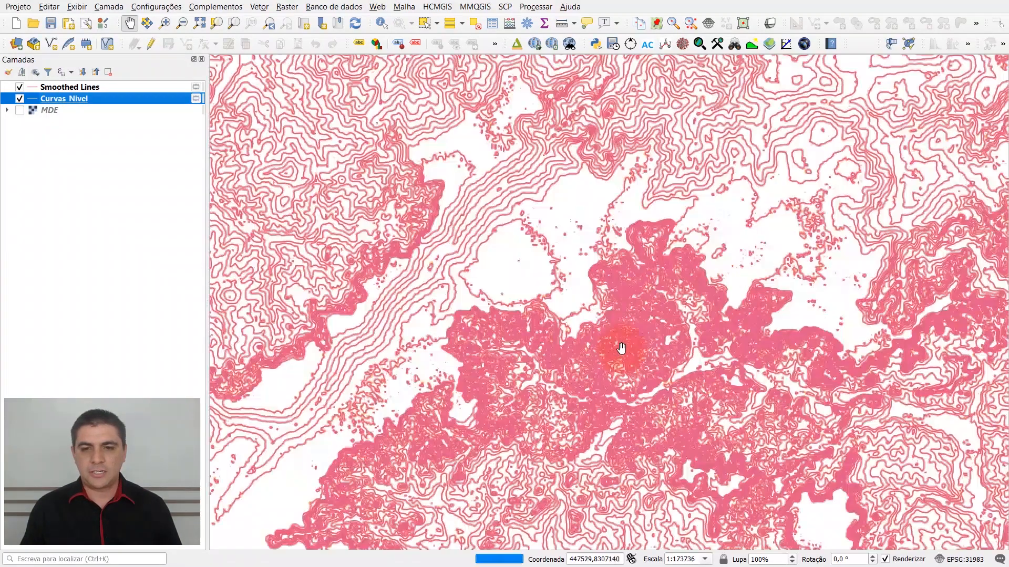
scroll(622, 348, up, 3)
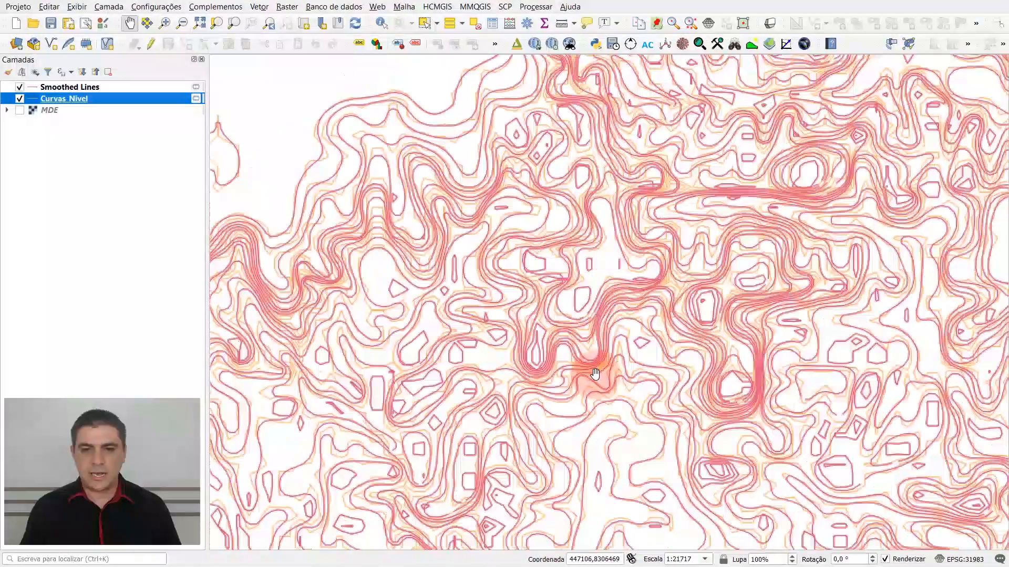
scroll(682, 228, up, 1)
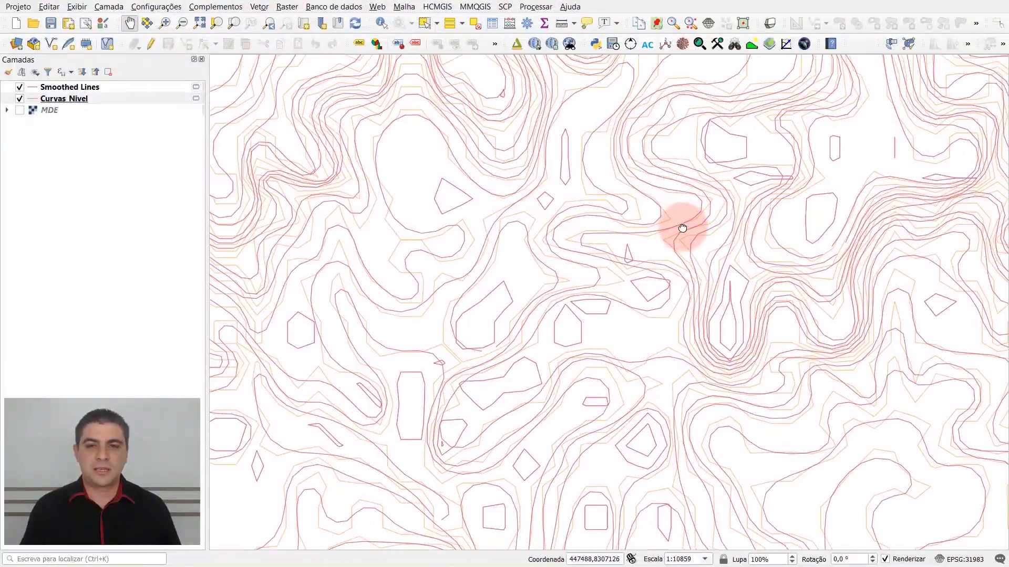
scroll(542, 219, up, 1)
scroll(543, 218, up, 1)
Toggle the Smoothed Lines layer off and on over two different areas to compare it with the original contours
click(19, 87)
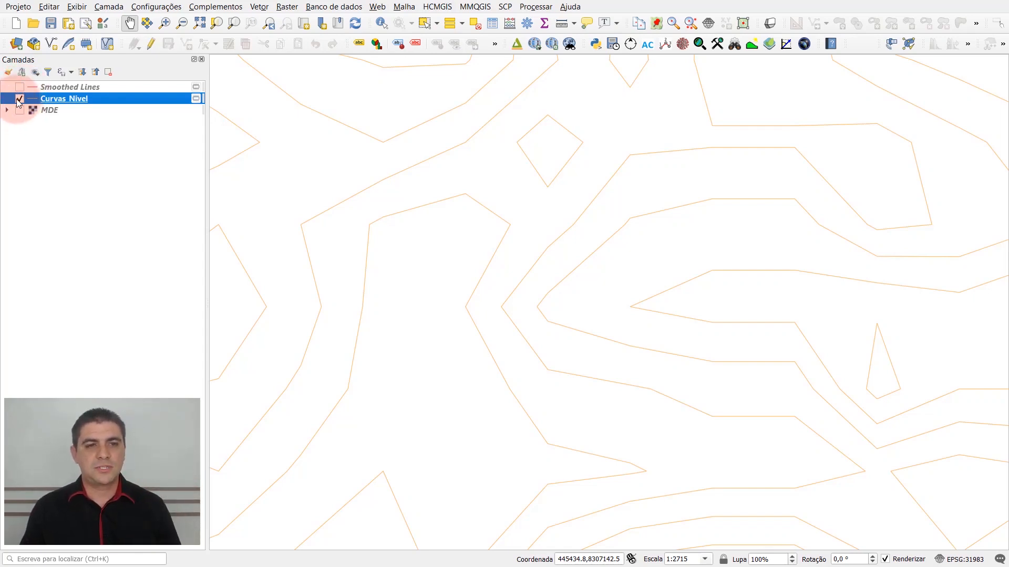
click(19, 87)
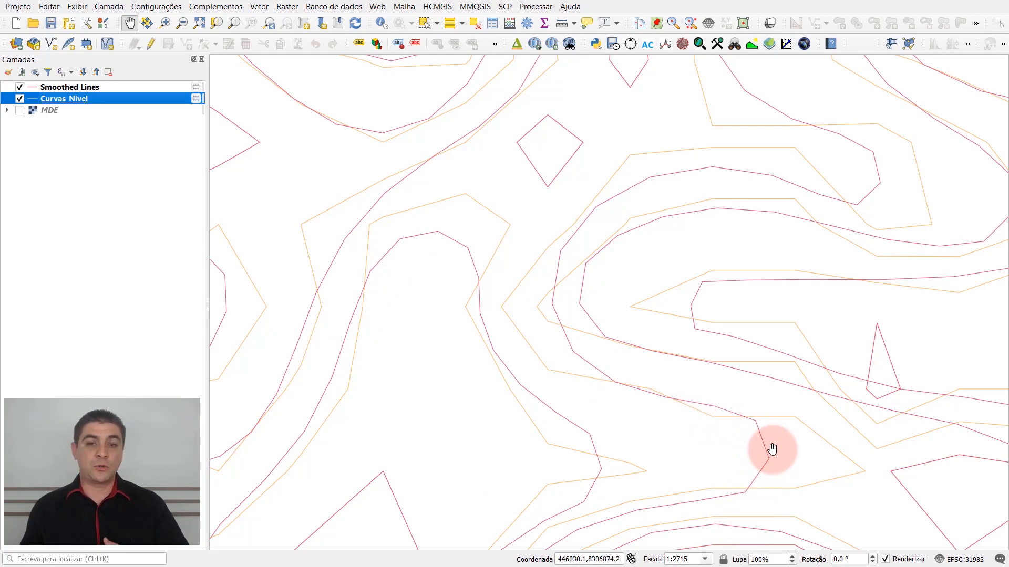
drag(297, 148, 577, 416)
drag(462, 155, 574, 389)
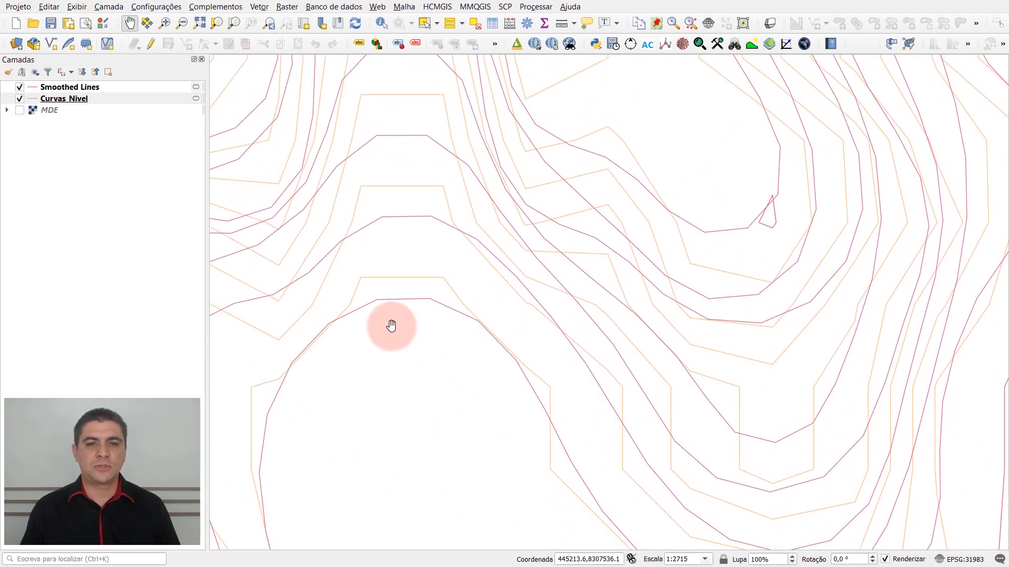
click(18, 90)
drag(373, 186, 538, 362)
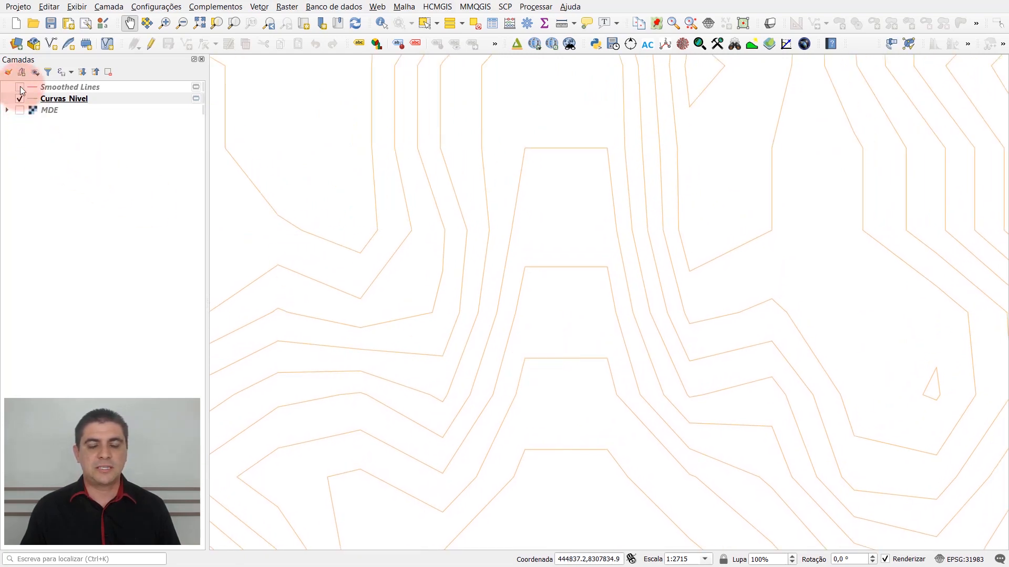
click(20, 88)
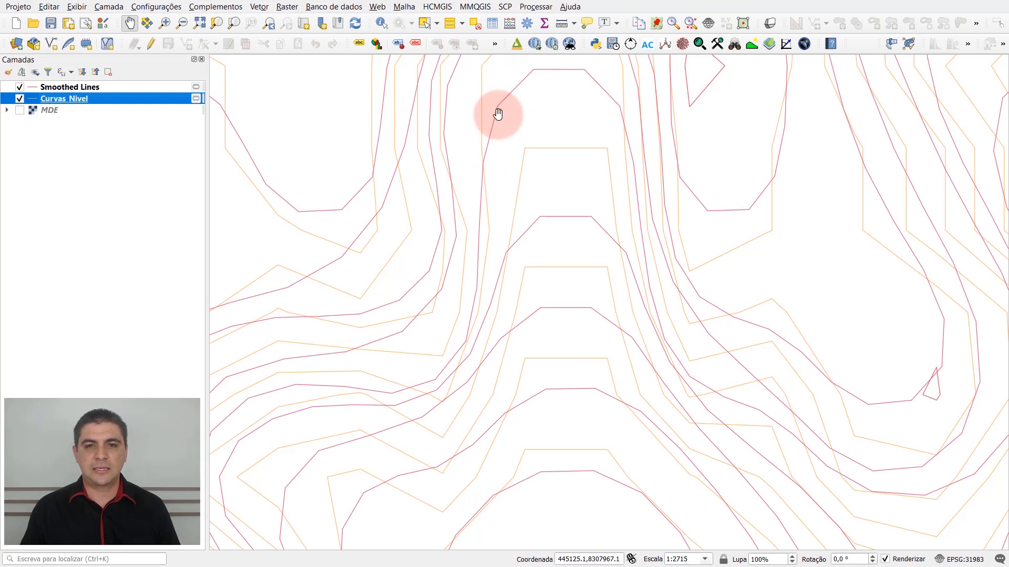
Hide the Smoothed Lines layer and examine the shape of the original Curvas_Nivel contours on their own
drag(498, 110, 501, 210)
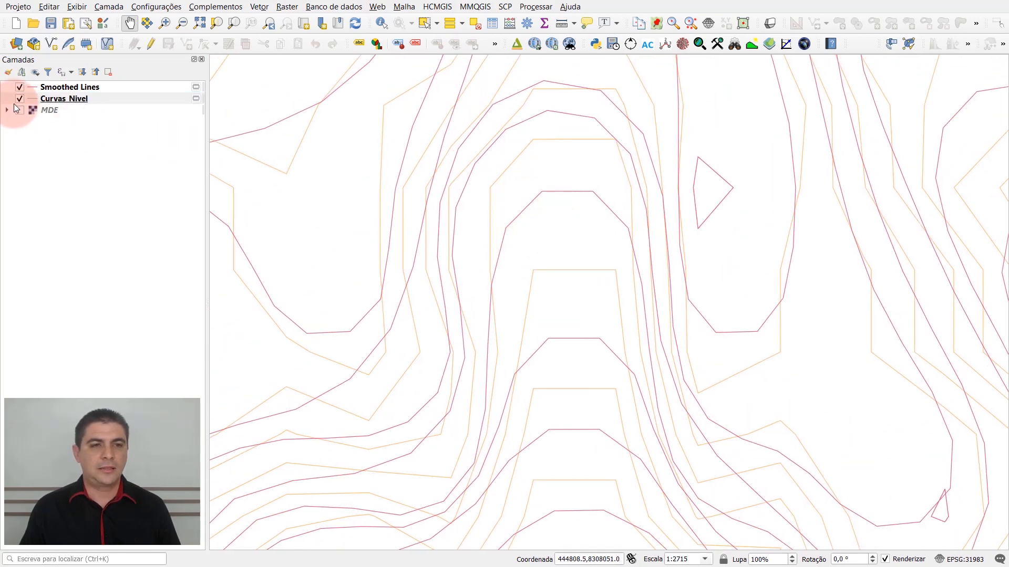
click(20, 87)
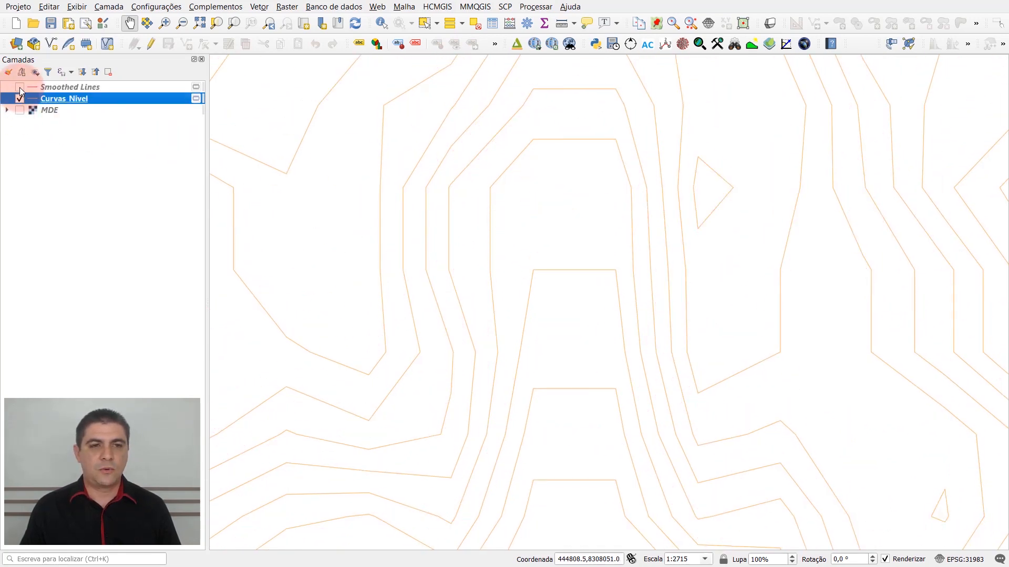
click(20, 87)
click(20, 87)
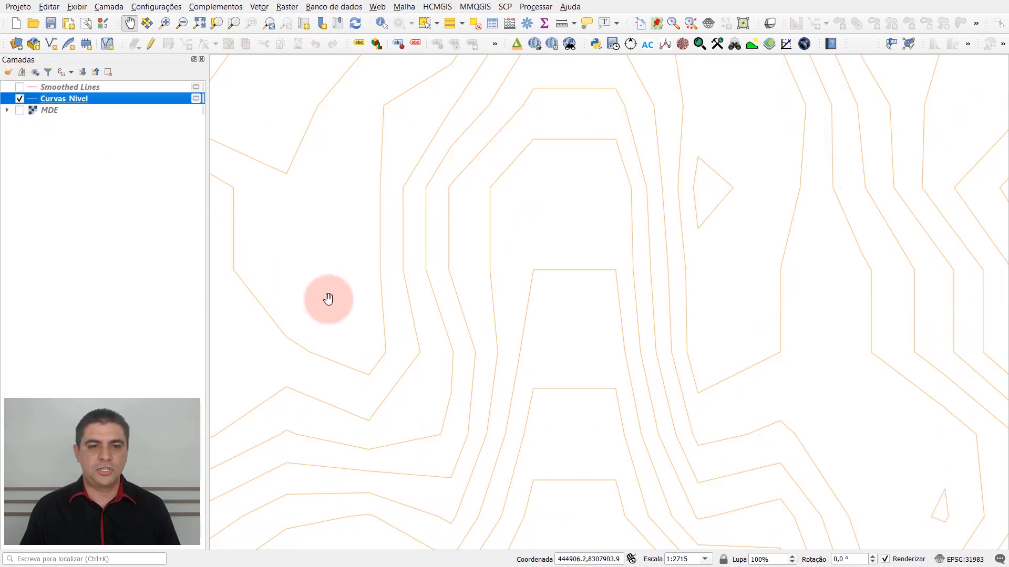
drag(326, 297, 685, 315)
scroll(441, 268, down, 1)
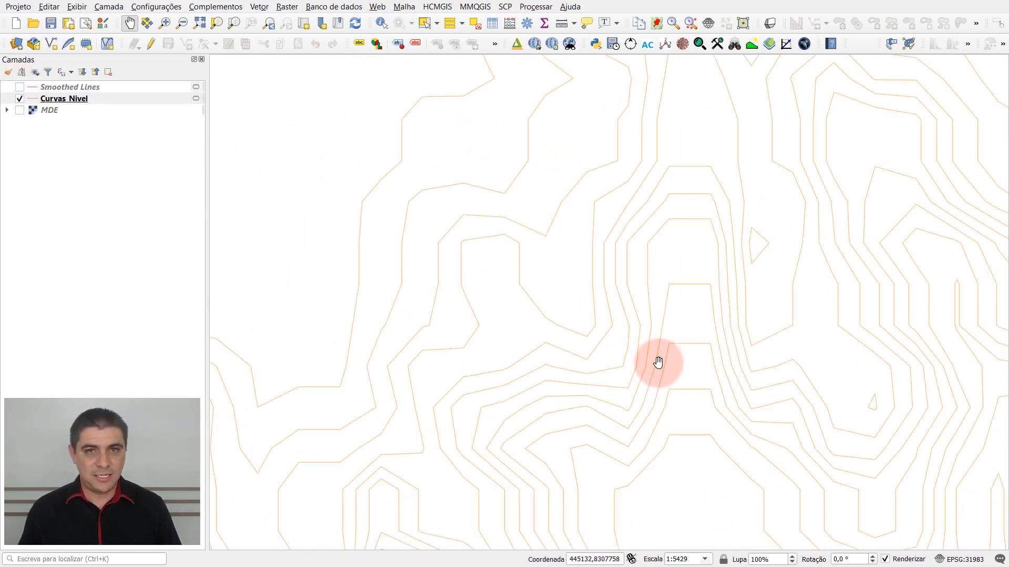
Show Smoothed Lines and hide Curvas_Nivel to examine only the smoothed contours over a wider area
click(20, 87)
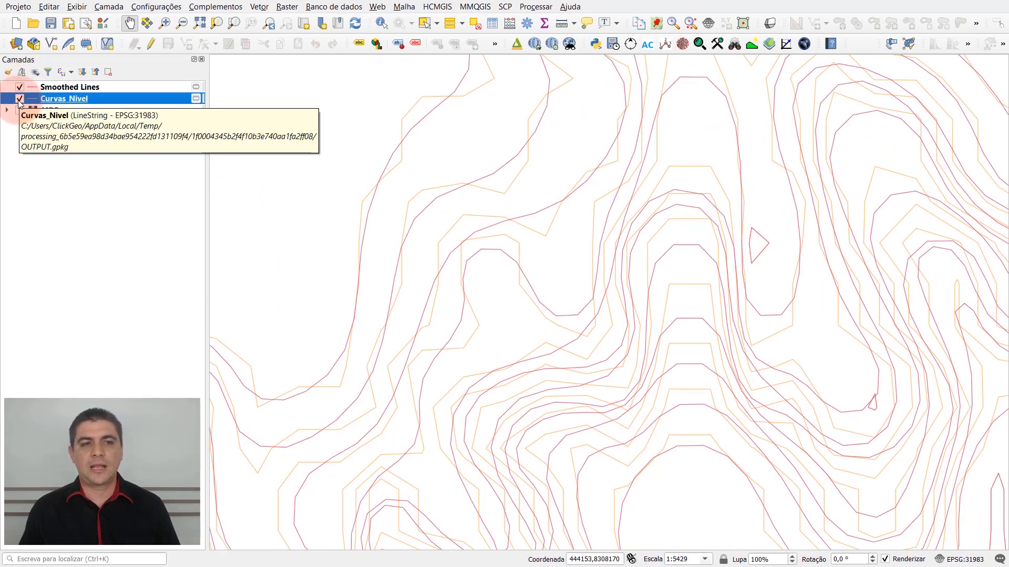
click(19, 99)
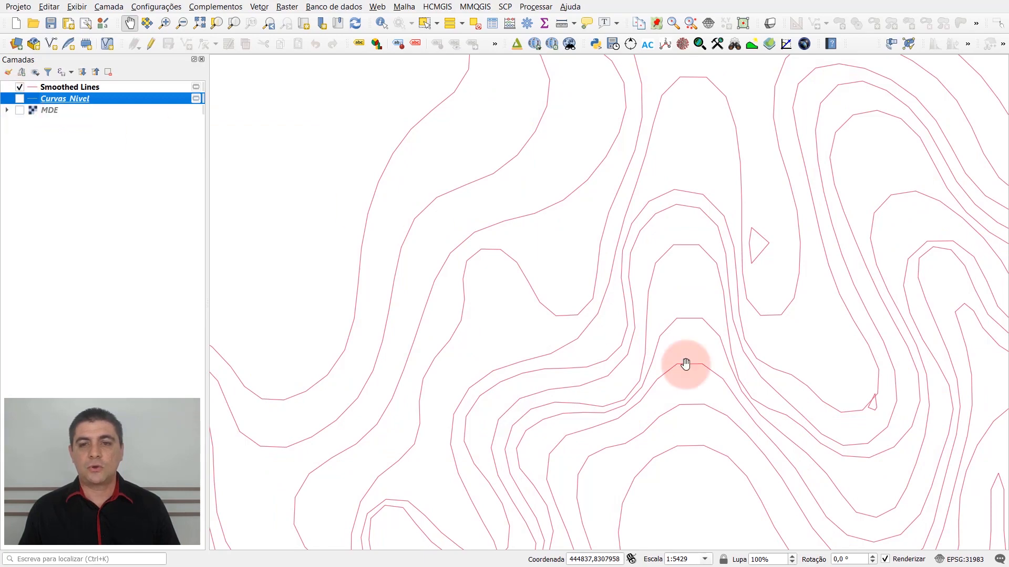
scroll(720, 377, down, 2)
drag(720, 377, 710, 259)
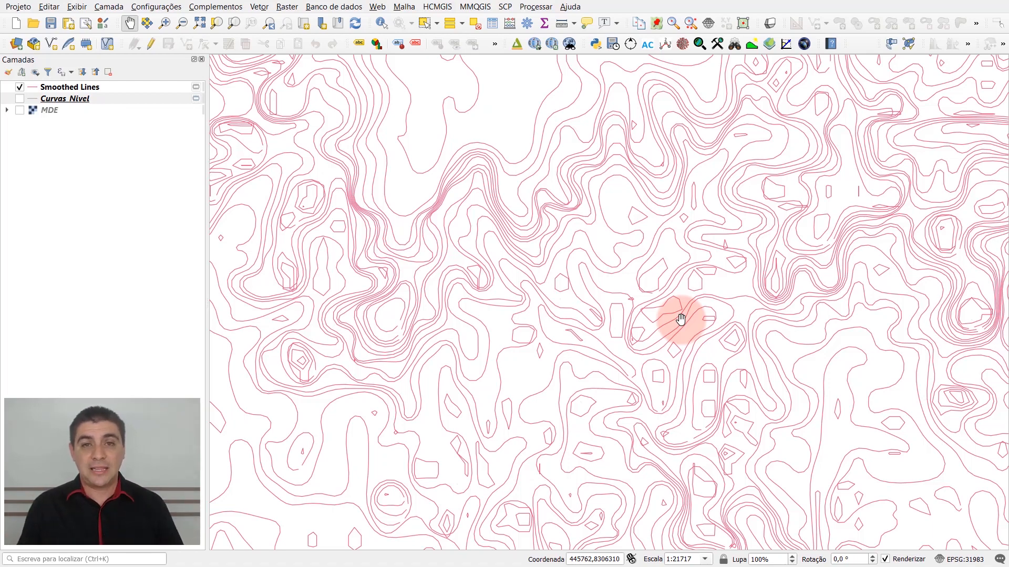
Show Curvas_Nivel together with Smoothed Lines and zoom the map to the full extent of Curvas_Nivel
click(19, 98)
click(97, 111)
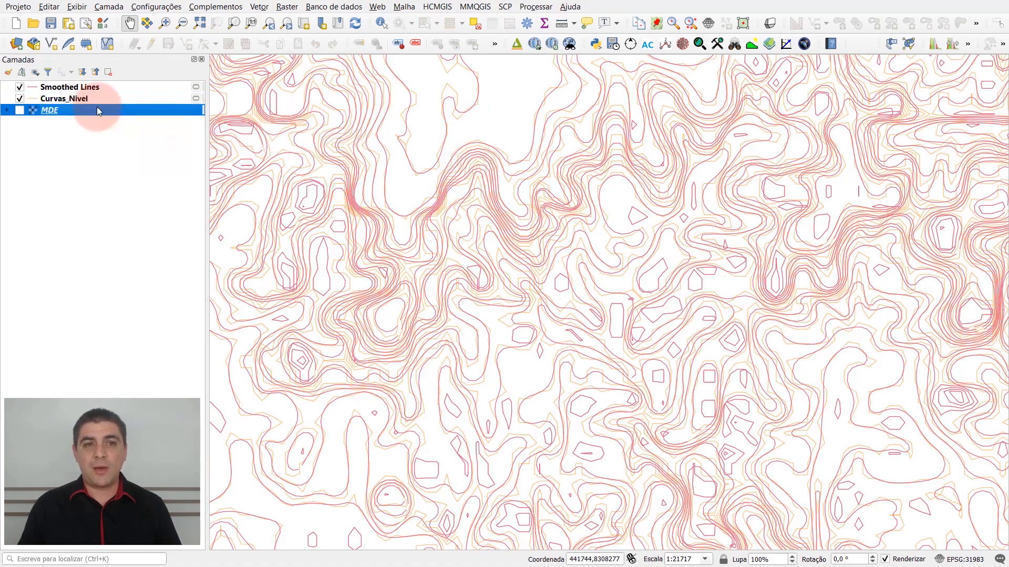
right_click(97, 109)
right_click(94, 97)
click(98, 100)
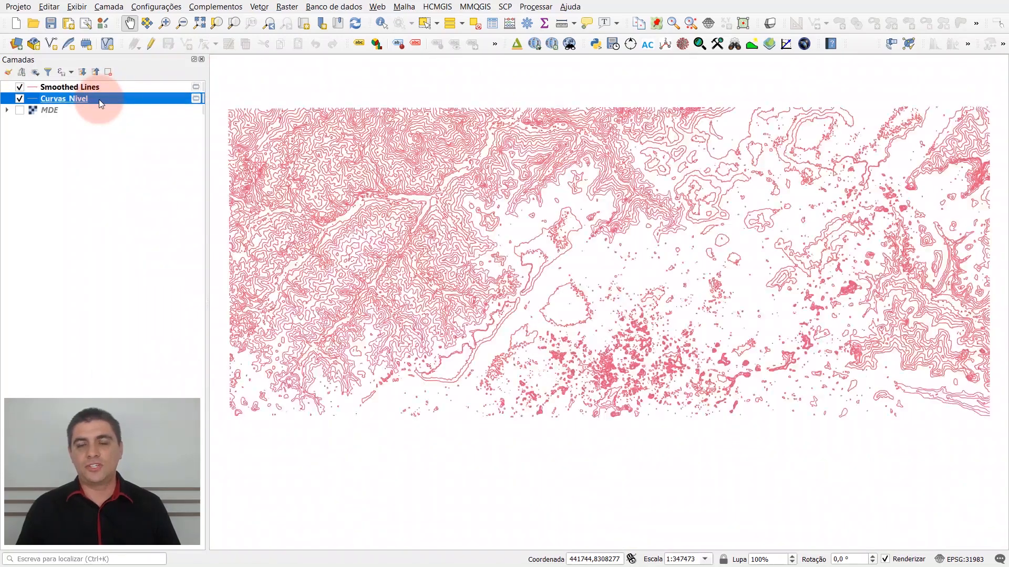